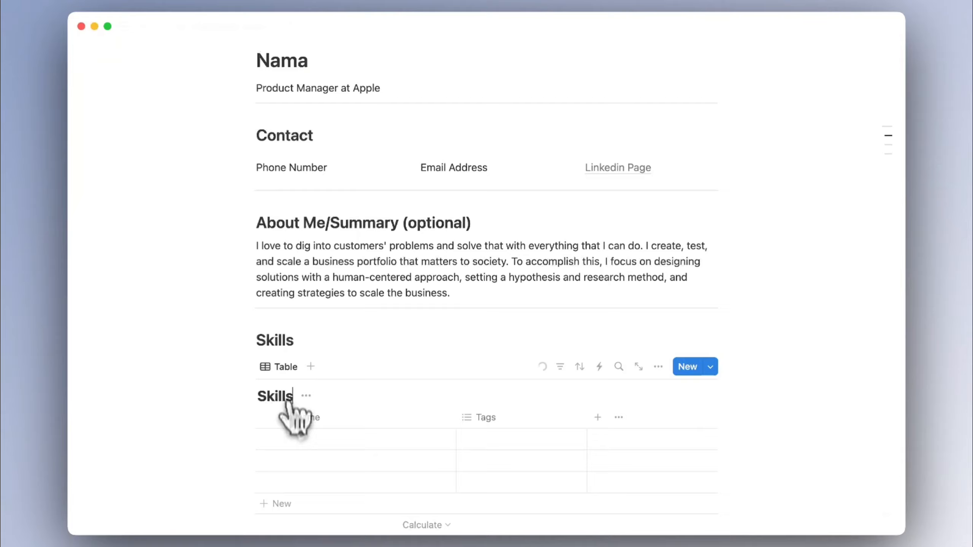
Fill in the names of the three empty rows in the Skills table as Notion, Google Query and Figma
left_click(329, 441)
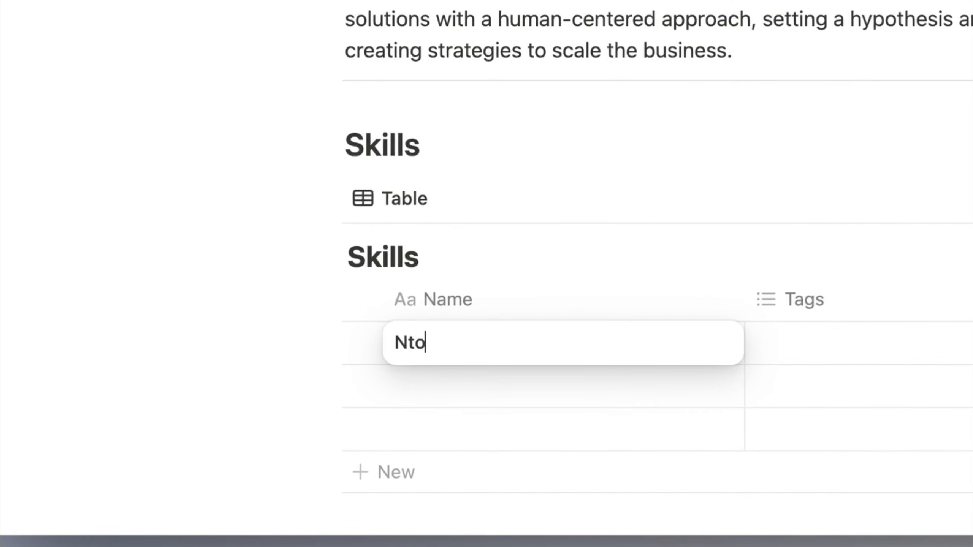
type("Ntoi")
key("BackSpace")
key("BackSpace")
key("BackSpace")
type("otion")
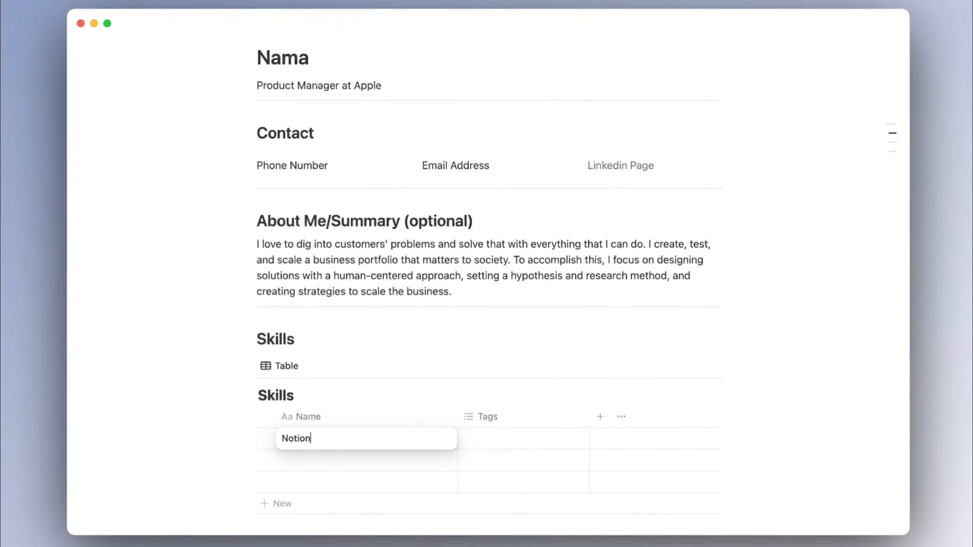
left_click(345, 460)
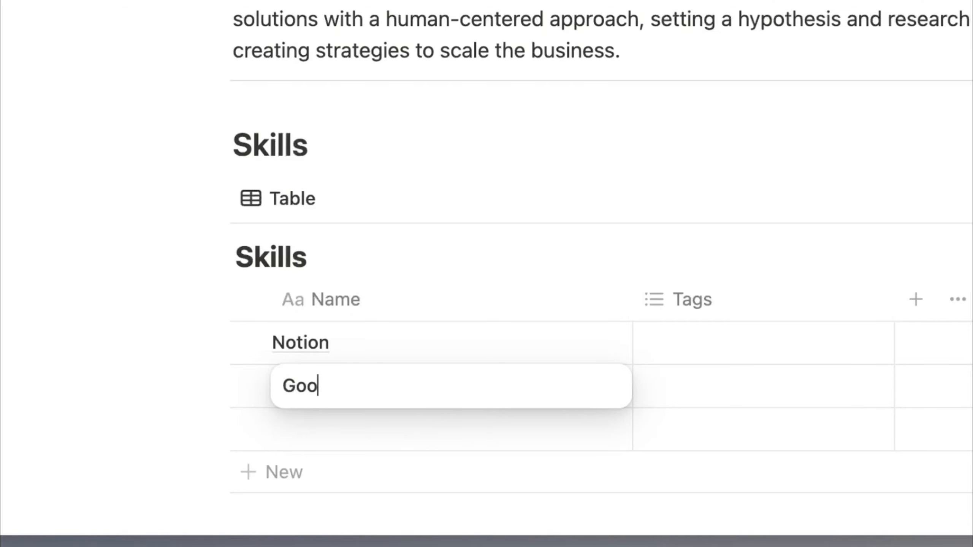
type("Google Quaery")
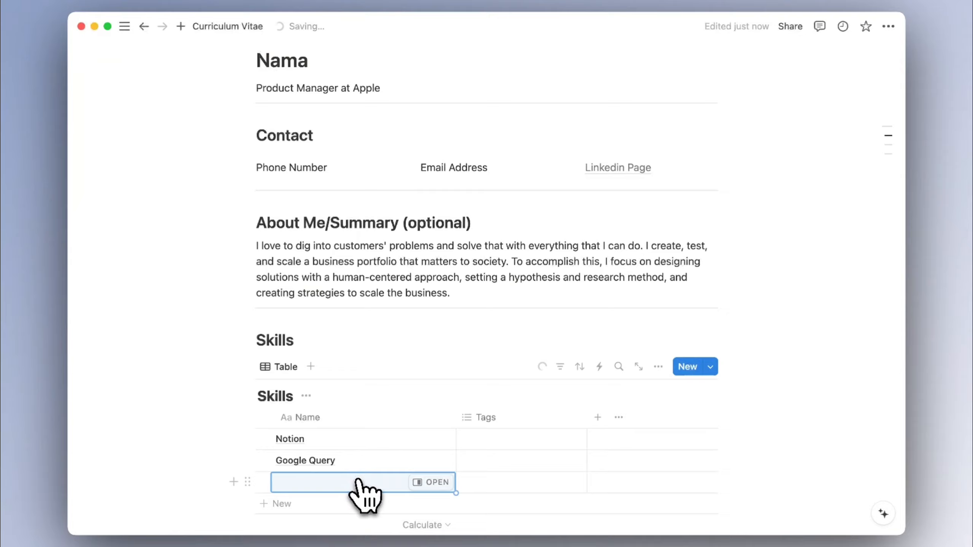
left_click(358, 482)
type("Figa")
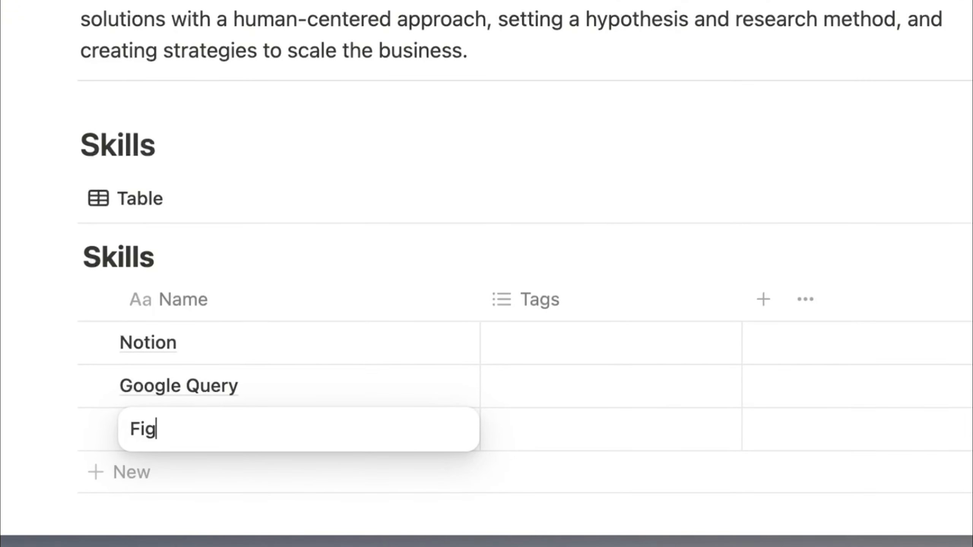
key("Escape")
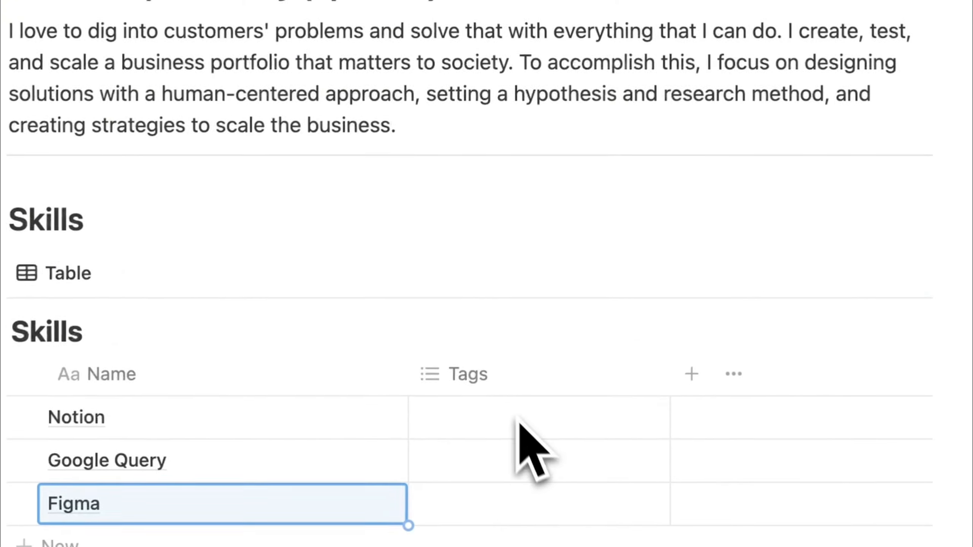
Add the options Software, Bahasa and Expertise to the Tags property of the Skills table
left_click(522, 362)
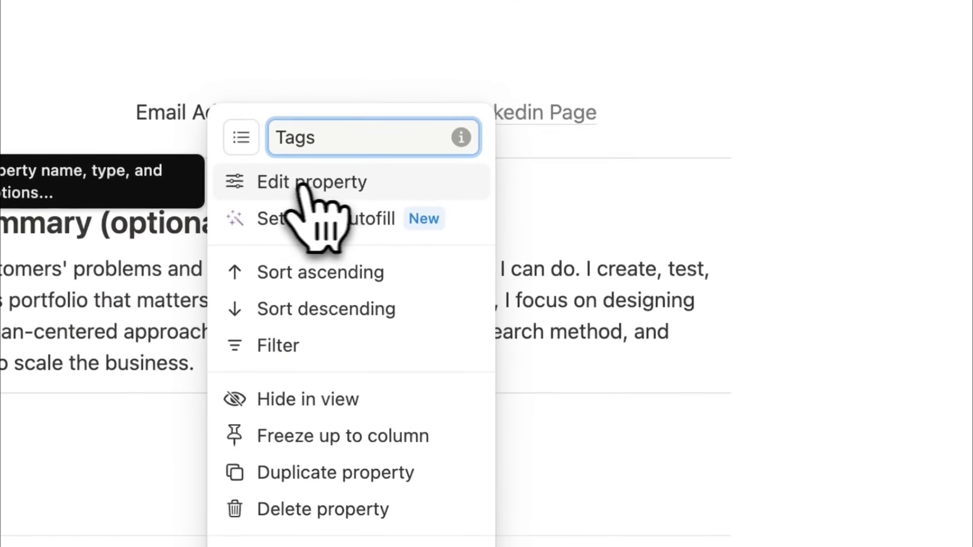
left_click(302, 188)
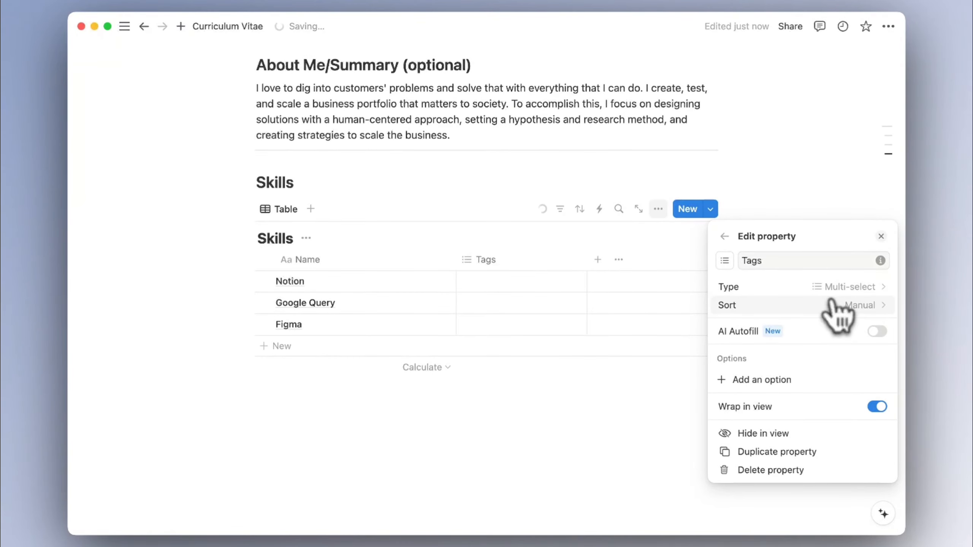
left_click(776, 384)
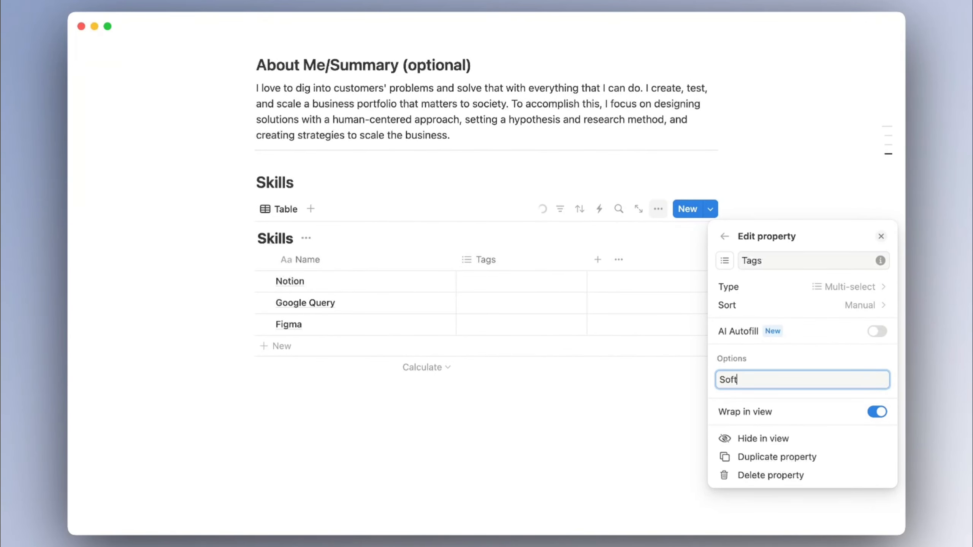
key("Return")
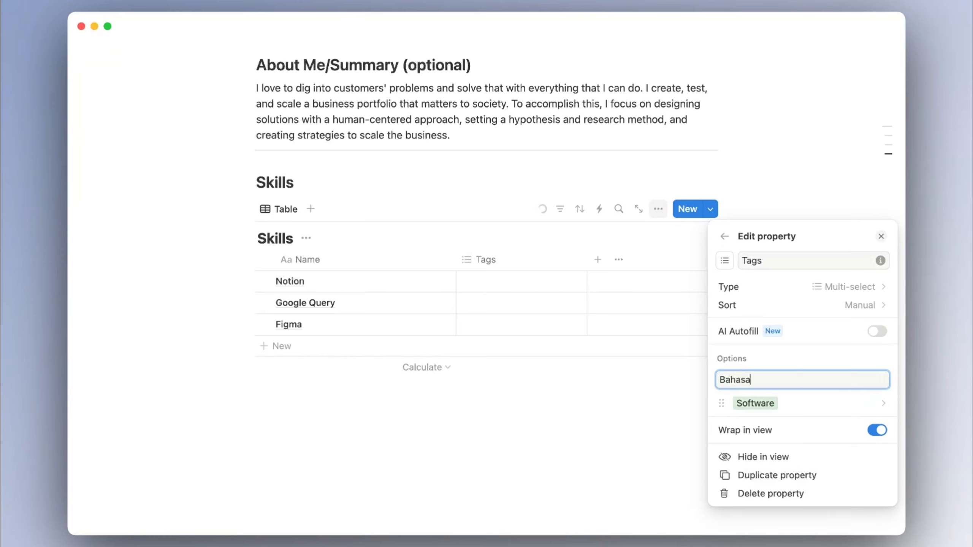
type("Bahasa")
key("Return")
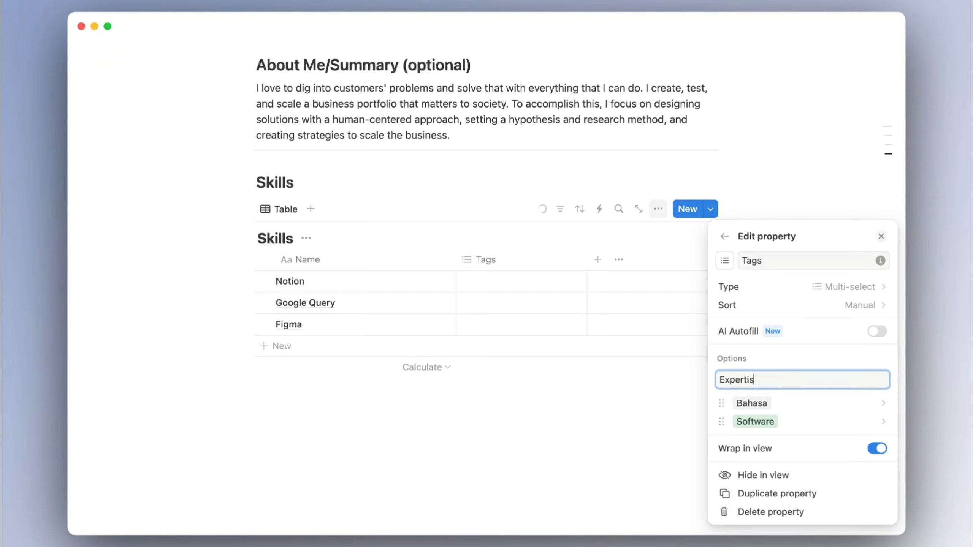
key("Return")
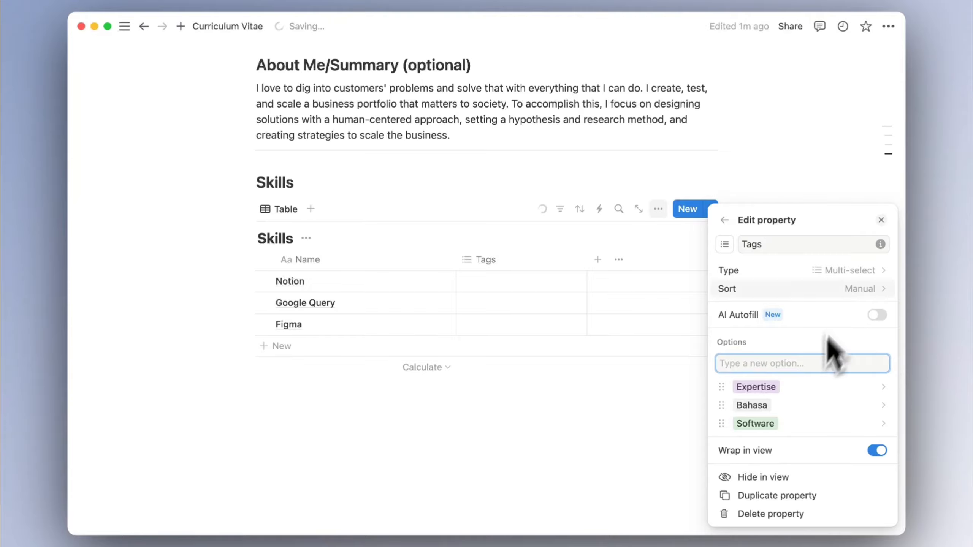
left_click(881, 219)
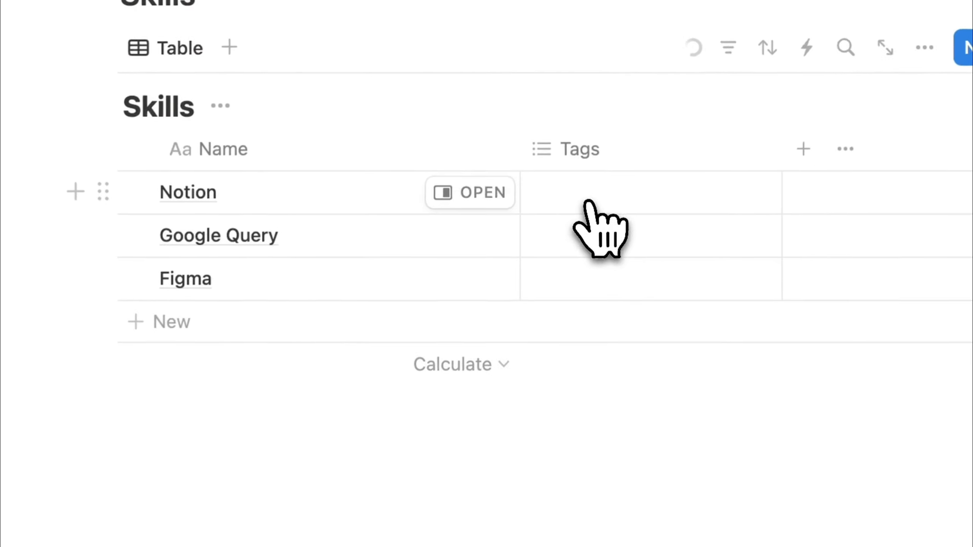
Tag the Notion, Google Query and Figma rows as Software
left_click(705, 319)
left_click(665, 348)
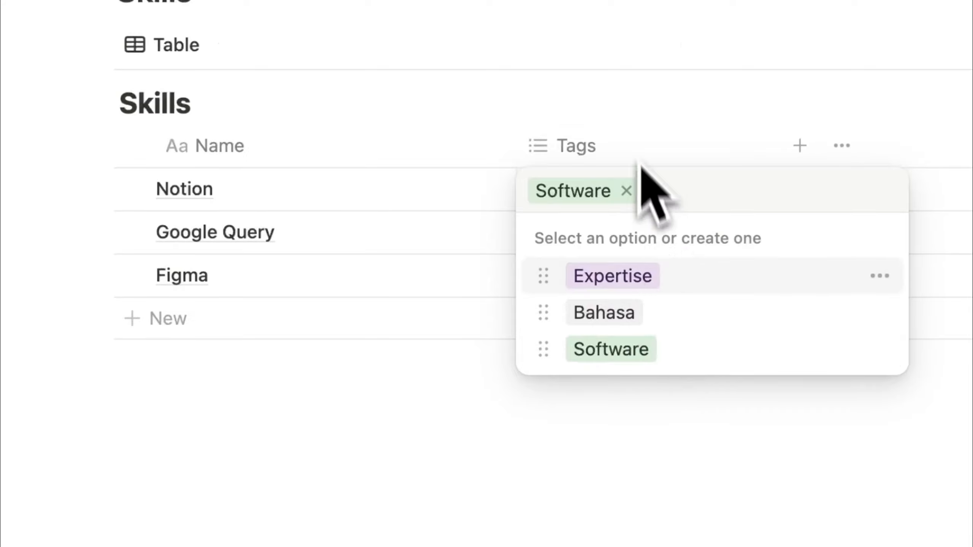
key("Escape")
left_click(638, 230)
left_click(669, 392)
key("Escape")
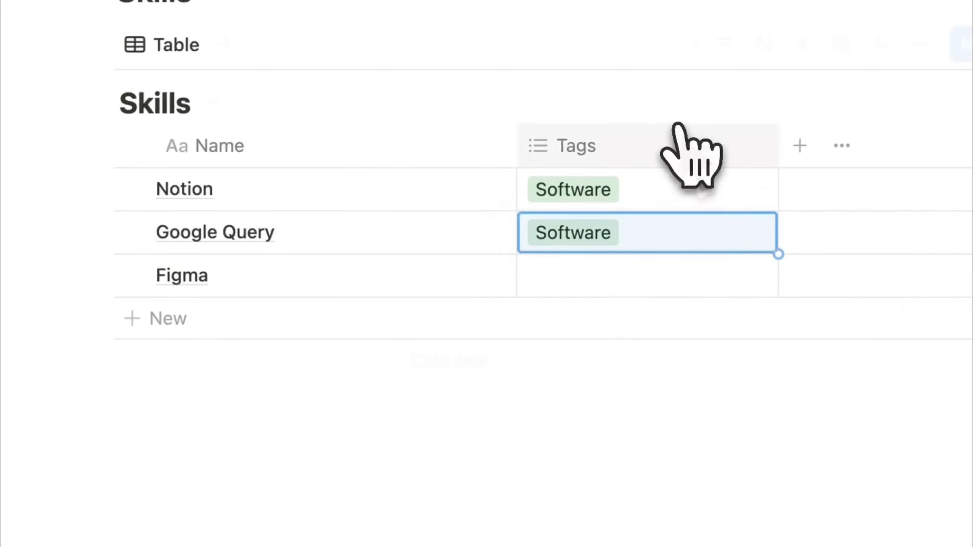
left_click(675, 275)
left_click(688, 436)
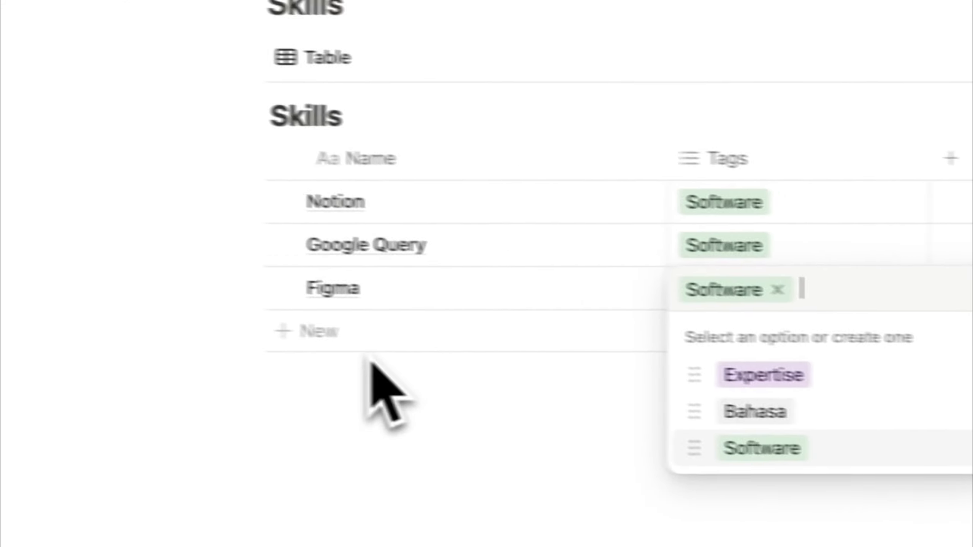
key("Escape")
Add three more rows to the Skills table named Data Analysis, Project Management and UI/UX Design
left_click(407, 340)
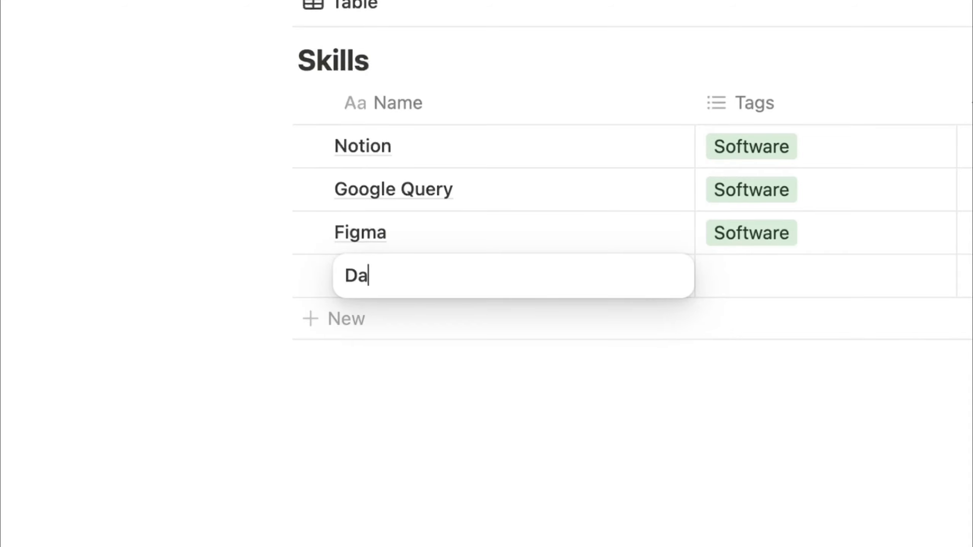
type("ta An")
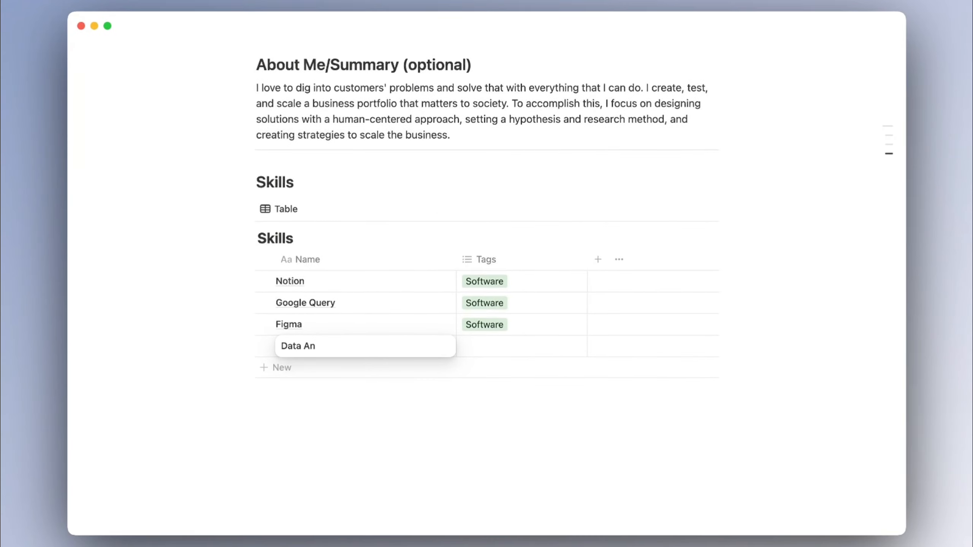
type("alysis")
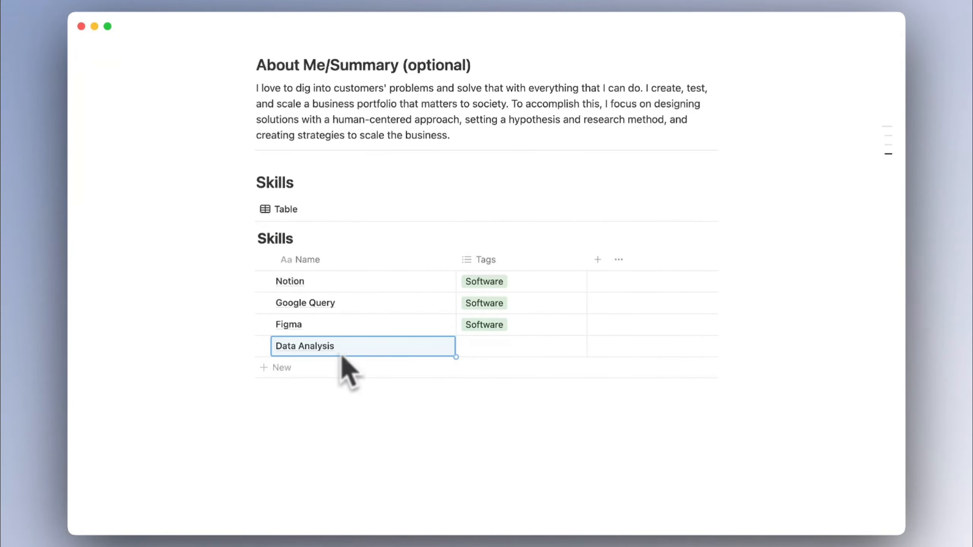
left_click(346, 368)
type("Project Management")
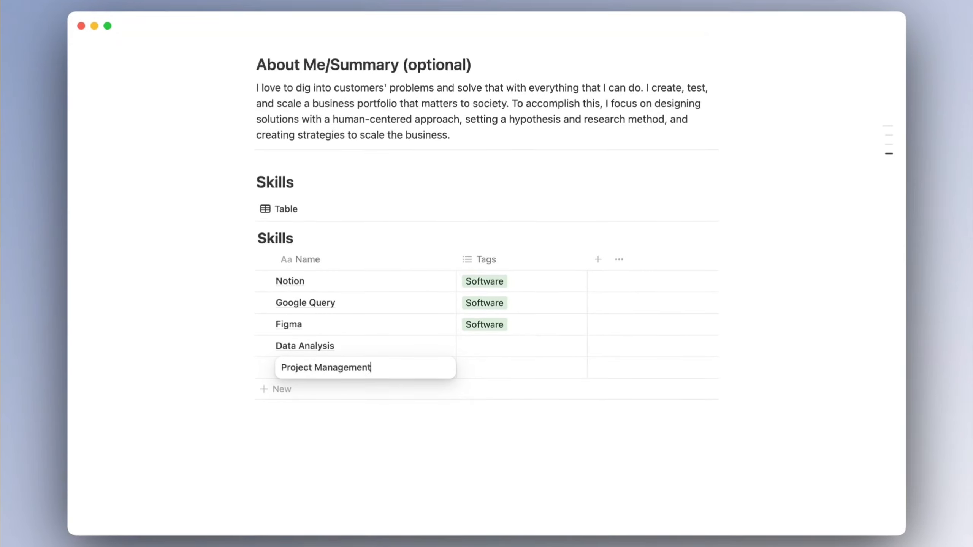
key("Return")
left_click(459, 297)
type("UI")
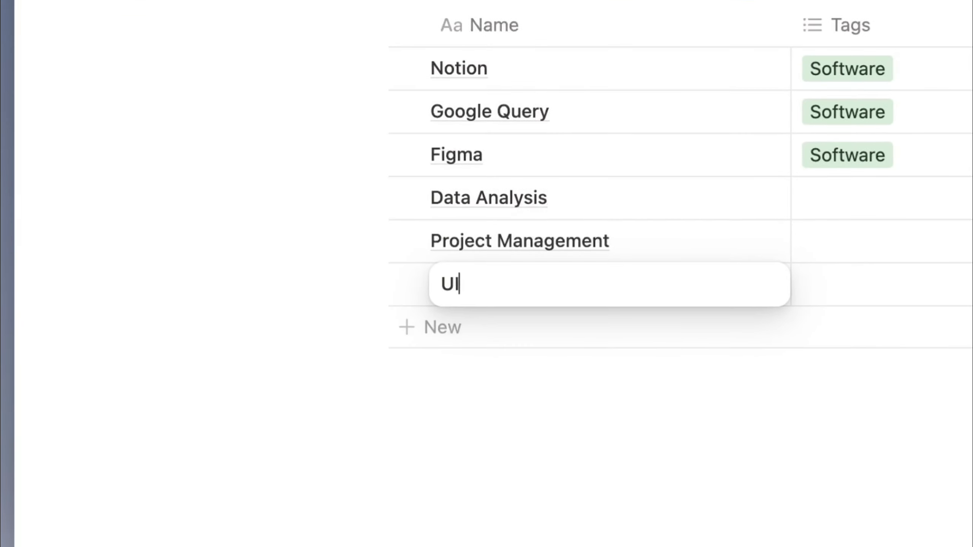
type("/UX d")
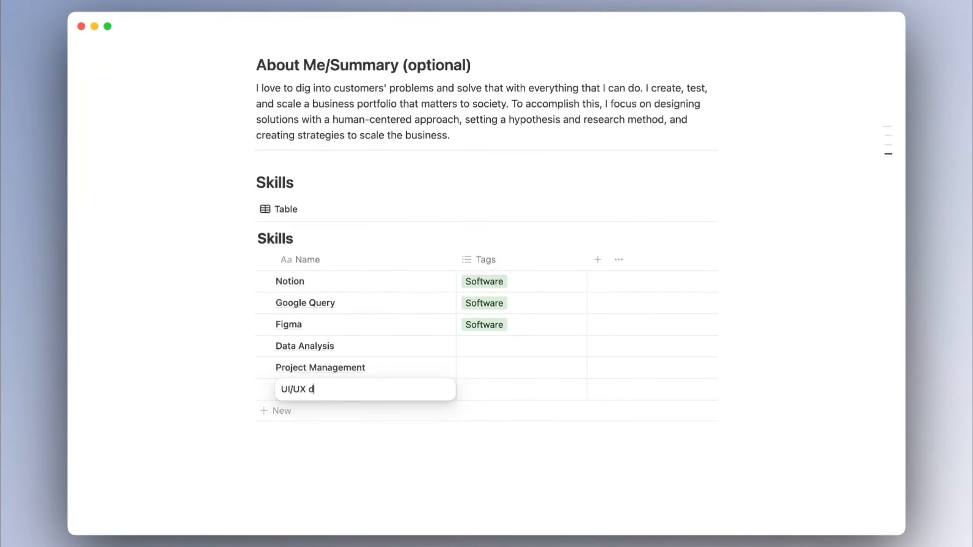
Tag the Data Analysis row as Expertise and fill that tag down to Project Management and UI/UX Design
left_click(511, 347)
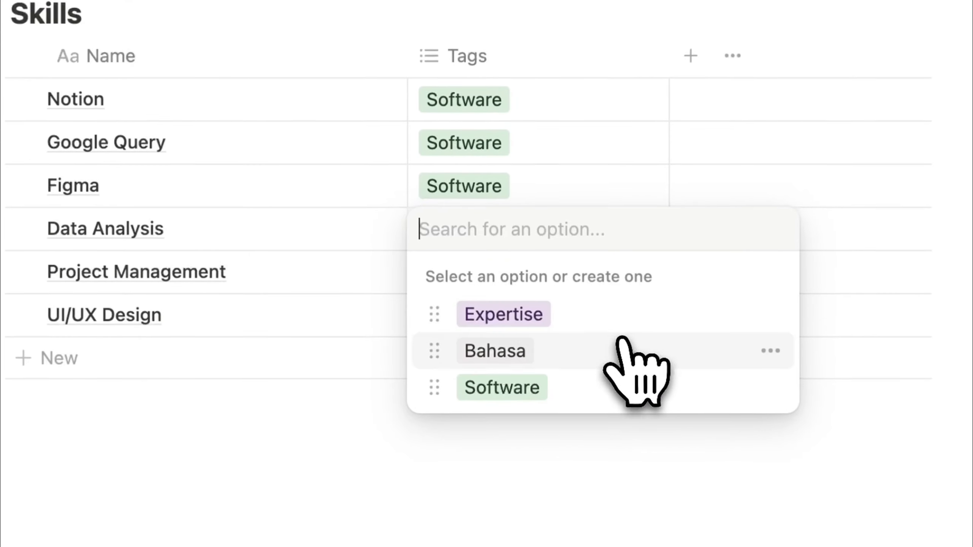
left_click(551, 317)
left_click(682, 180)
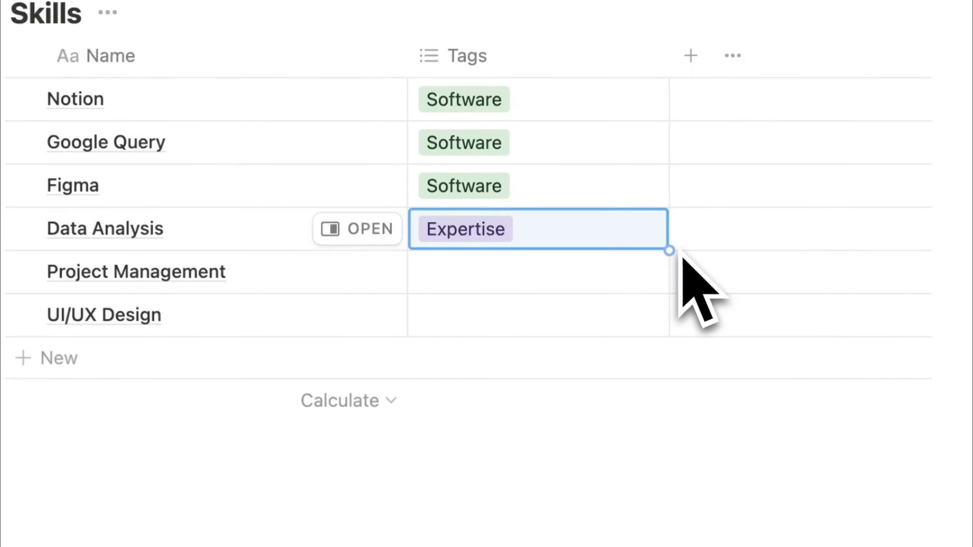
left_click_drag(669, 252, 655, 324)
Add a new row named English below UI/UX Design in the Skills table
left_click(46, 359)
type("Eng")
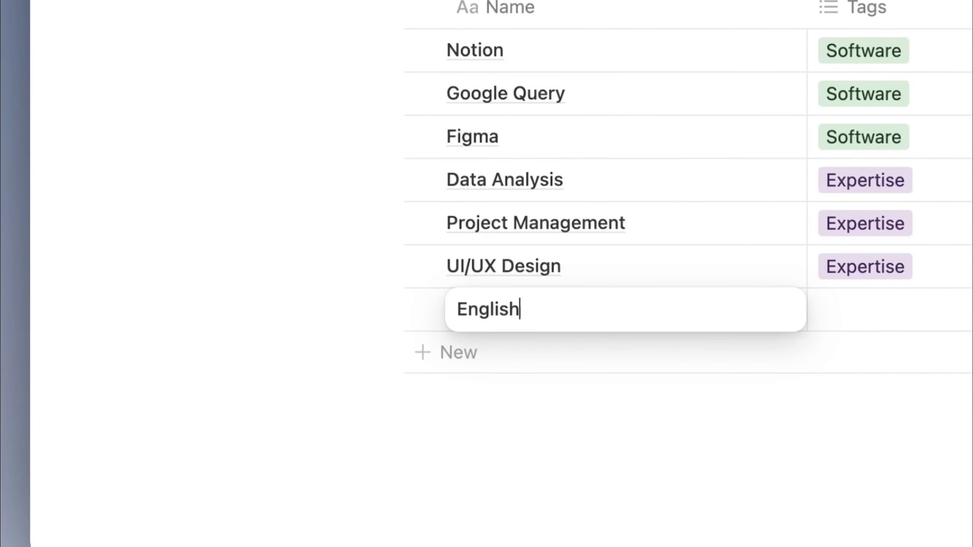
type("lish")
key("Return")
Add another row named Indonesian below English in the Skills table
left_click(500, 353)
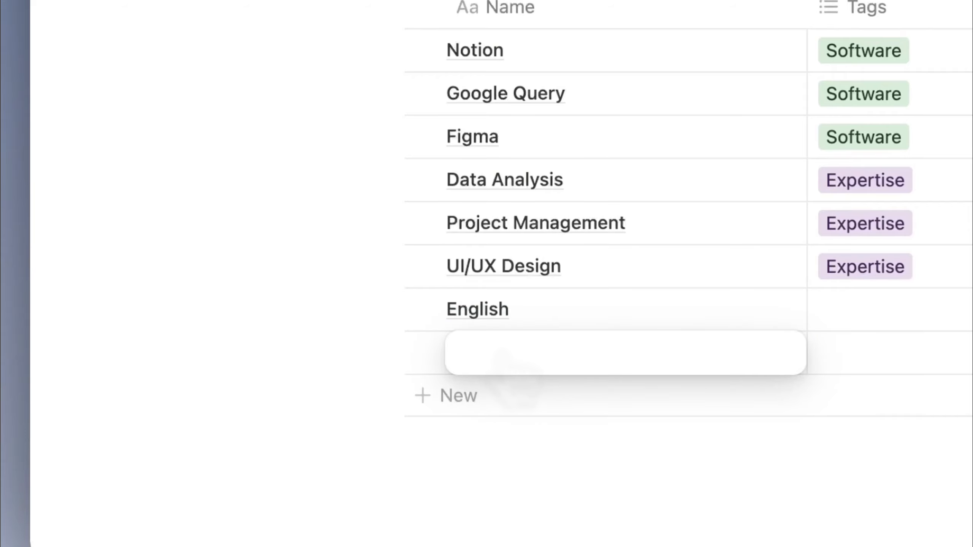
type("Bahasa")
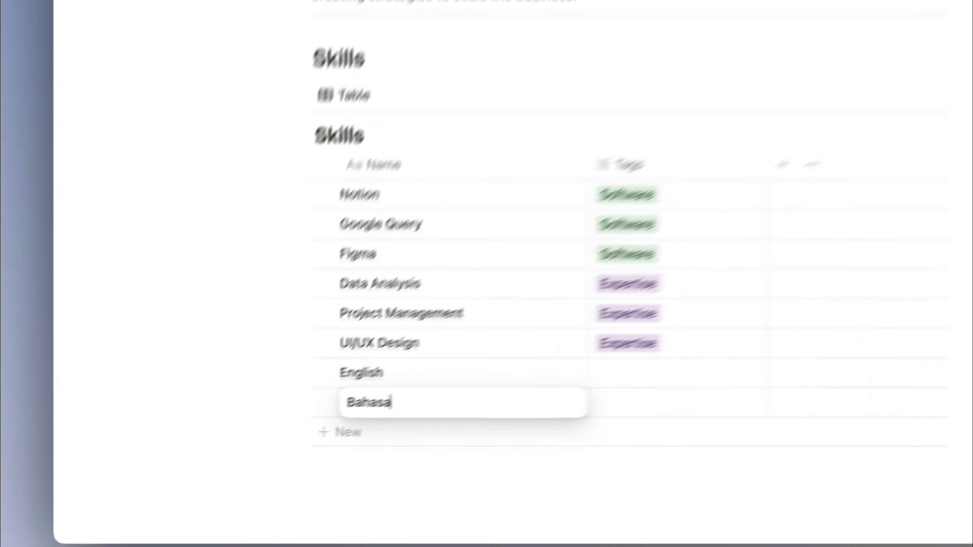
key("BackSpace")
key("BackSpace")
key("BackSpace")
key("BackSpace")
key("BackSpace")
key("BackSpace")
type("Indonesi")
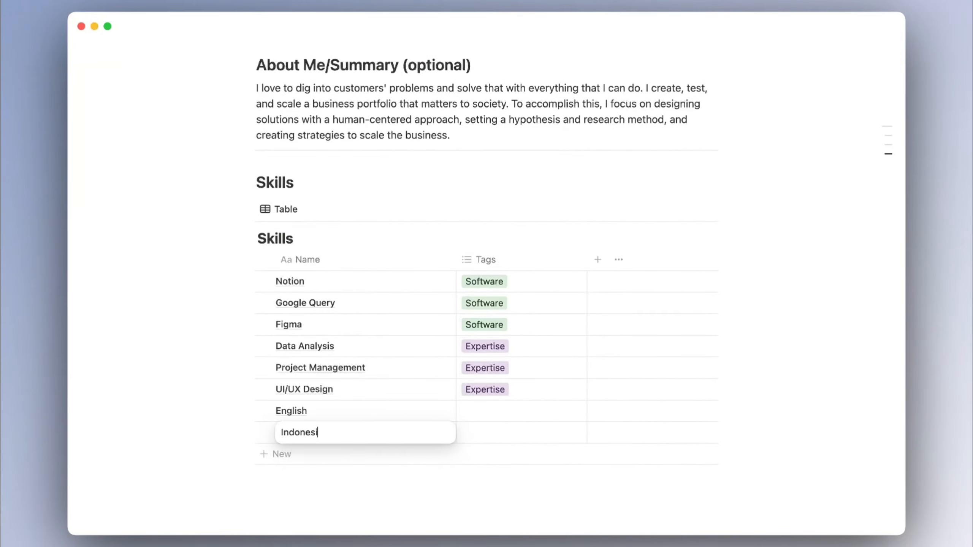
type("a")
left_click(304, 433)
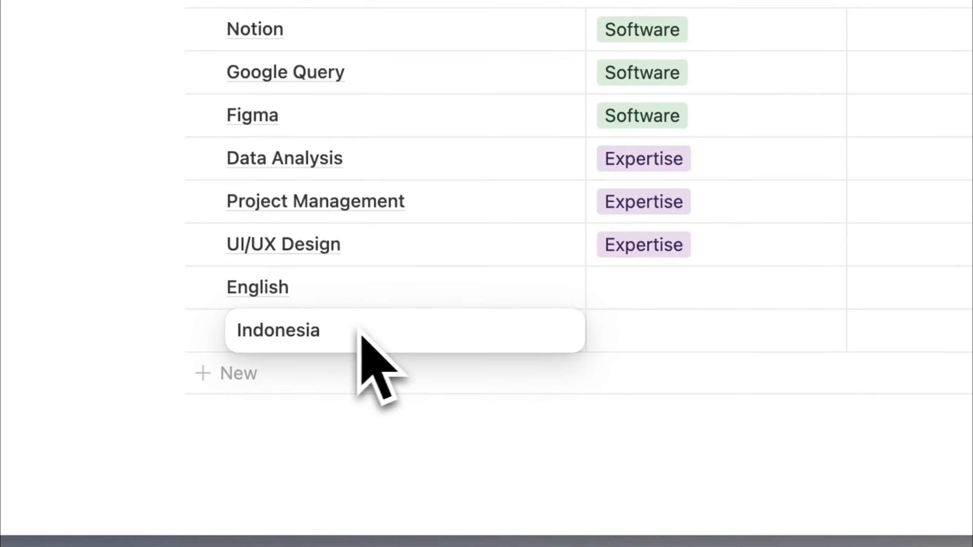
type("n")
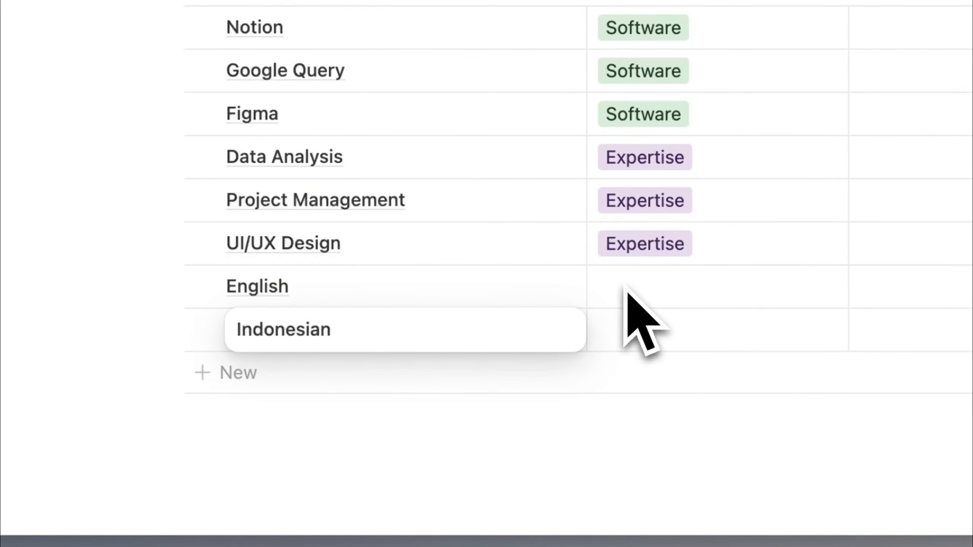
key("Return")
Tag the English and Indonesian rows as Bahasa
left_click(655, 293)
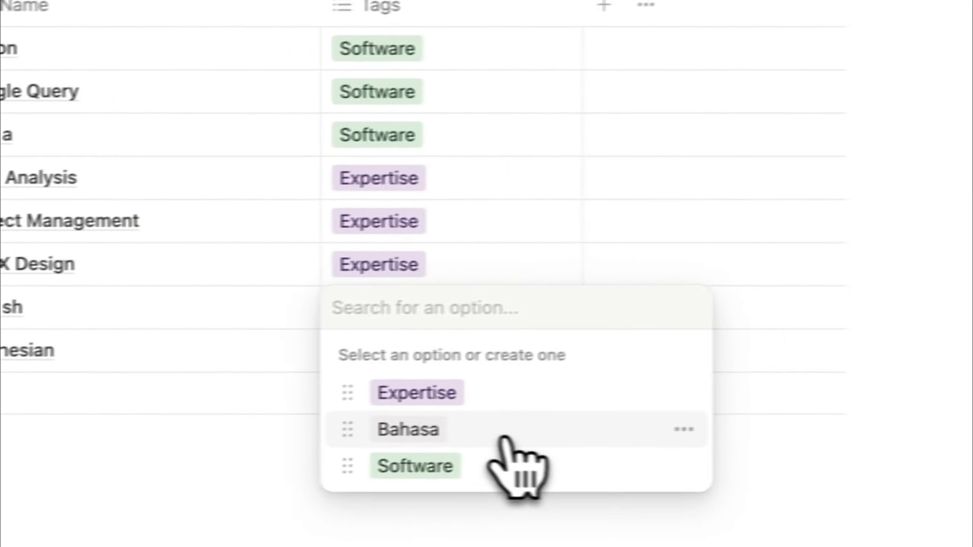
left_click(751, 418)
key("Escape")
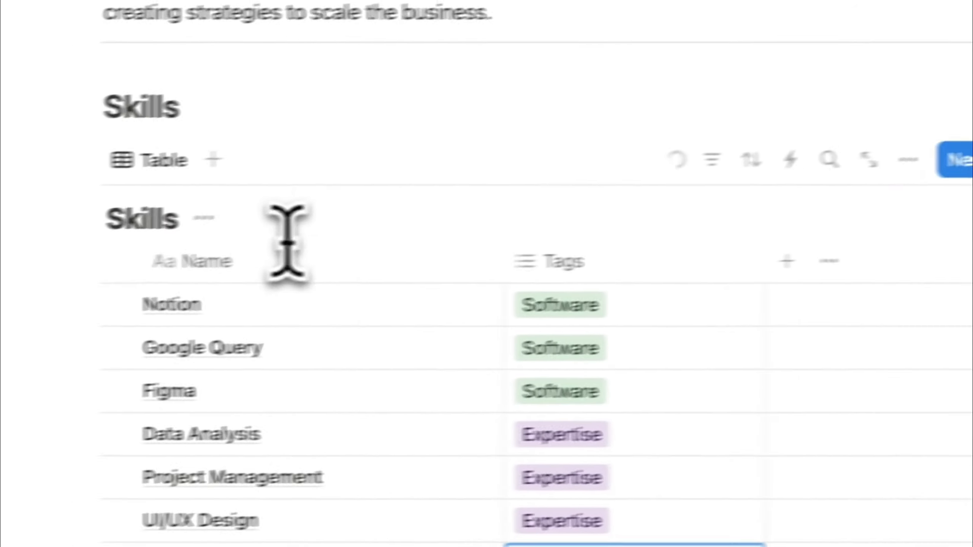
Hide the title of the Skills database and change its view layout from Table to Gallery
left_click(206, 220)
left_click(234, 358)
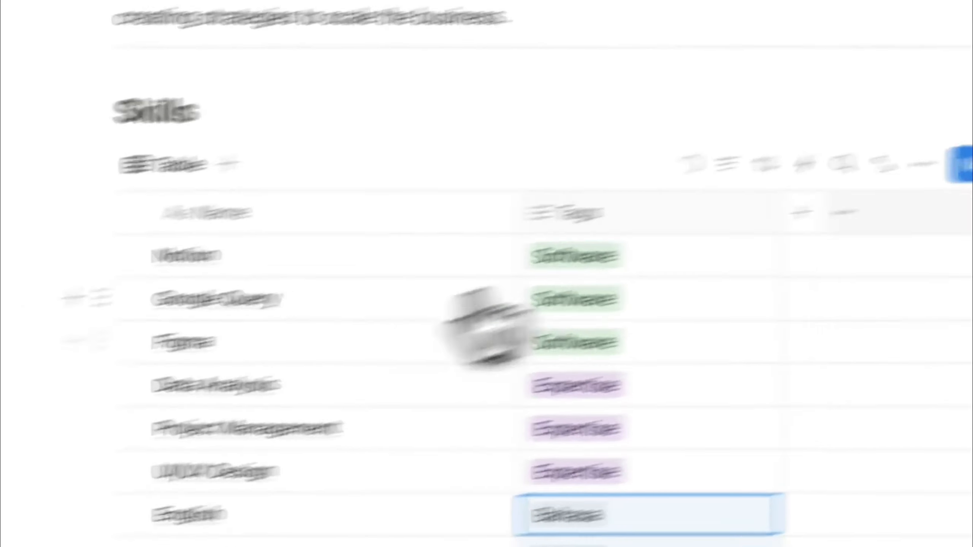
left_click(922, 165)
left_click(972, 321)
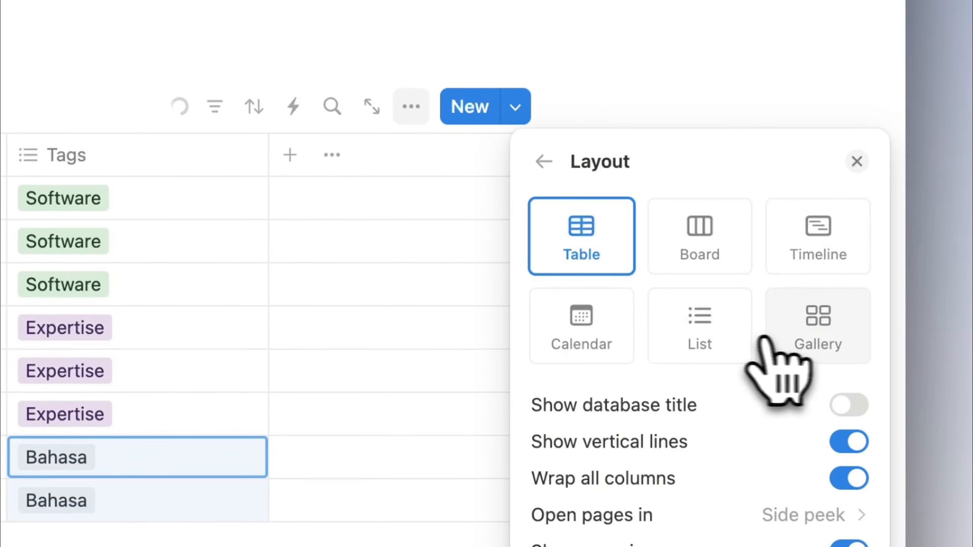
left_click(819, 345)
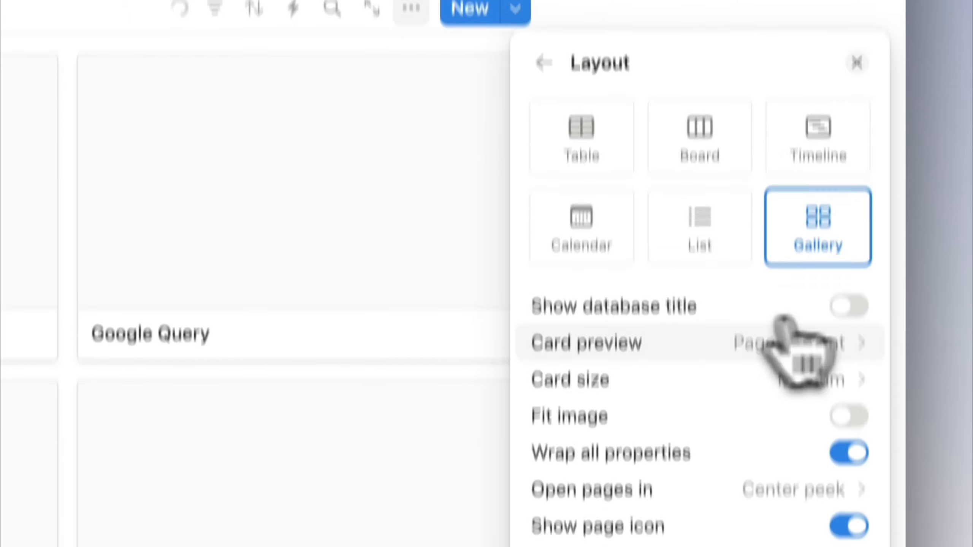
Set the Skills gallery's card size to Small and turn off its card preview
left_click(811, 478)
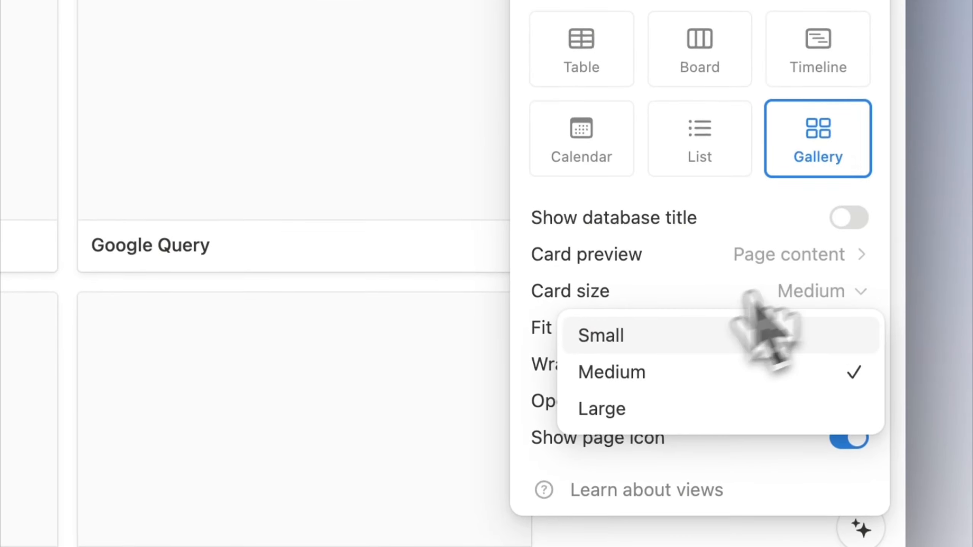
left_click(686, 336)
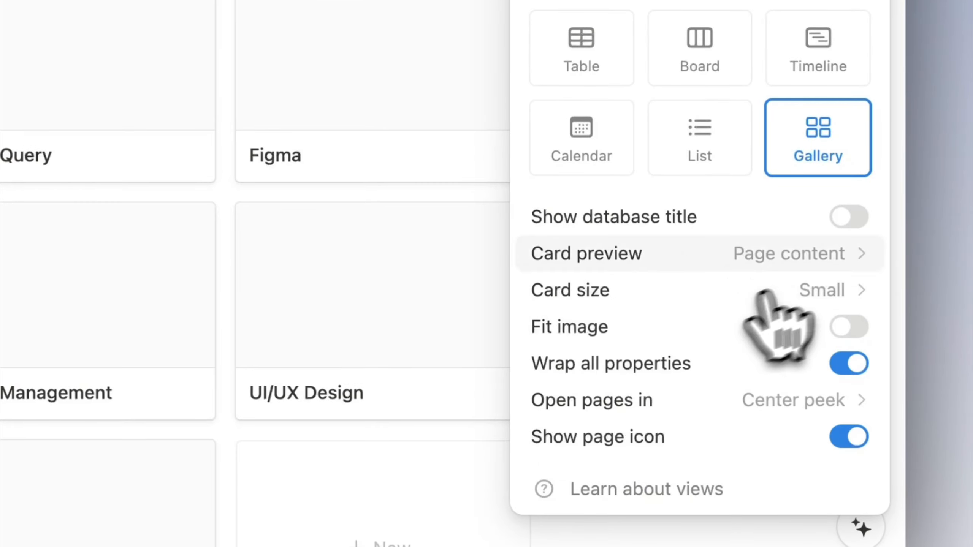
left_click(824, 256)
left_click(720, 300)
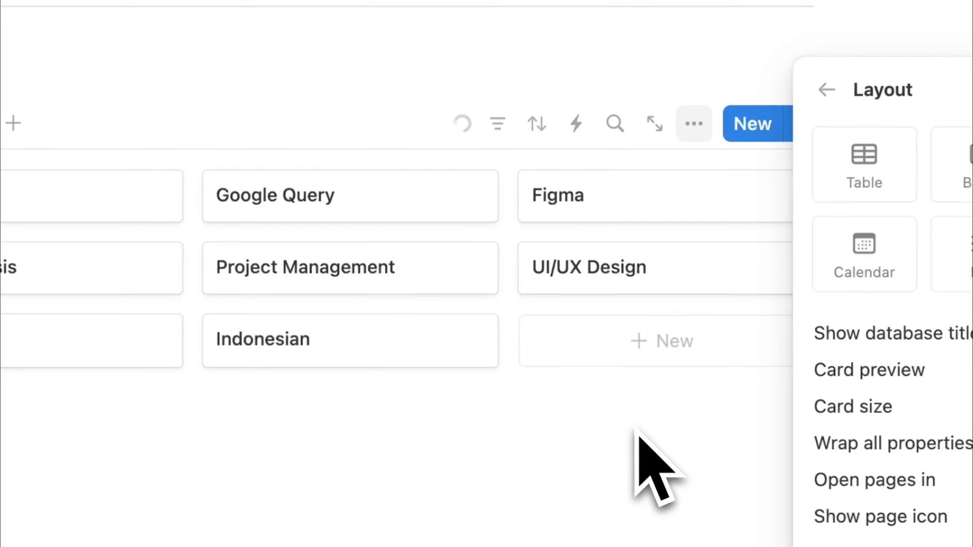
left_click(639, 438)
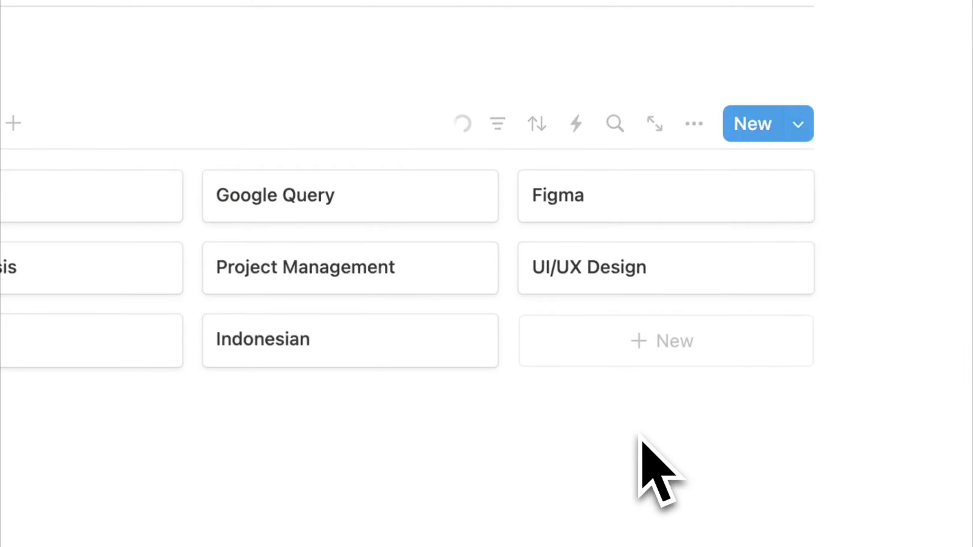
Filter the Skills gallery by Tags containing Expertise
left_click(497, 130)
left_click(434, 271)
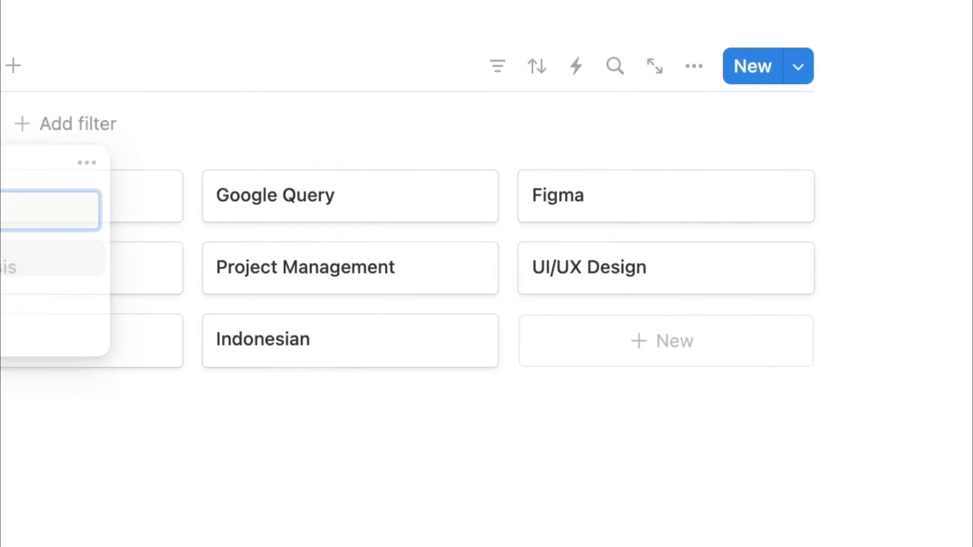
left_click(319, 327)
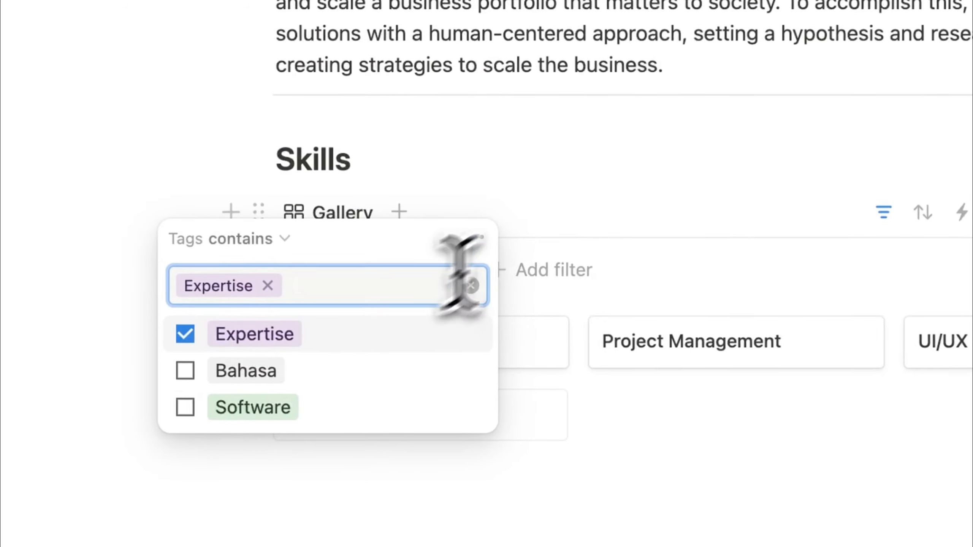
left_click(533, 207)
Rename the Skills database's Gallery view as Expertise
left_click(343, 216)
left_click(347, 216)
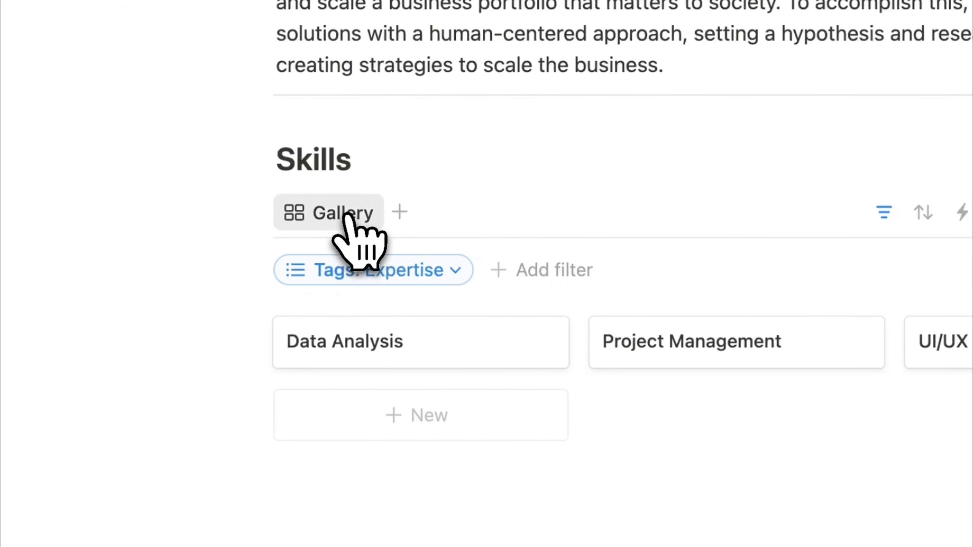
left_click(348, 216)
left_click(364, 263)
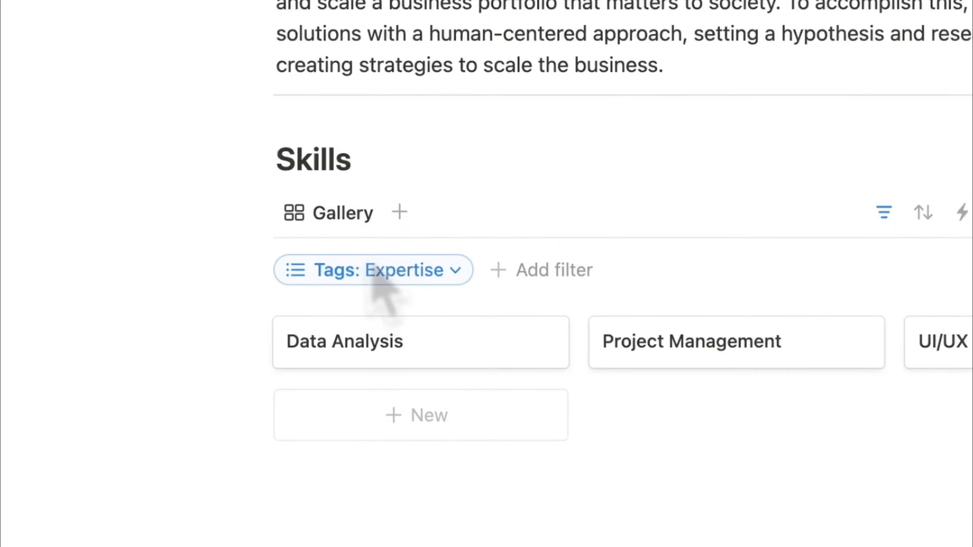
type("Expert")
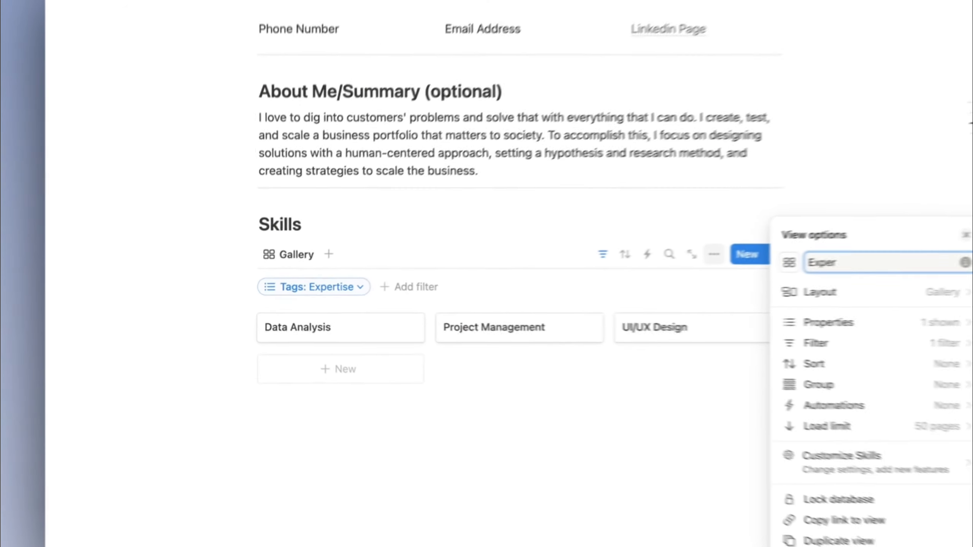
type("ise")
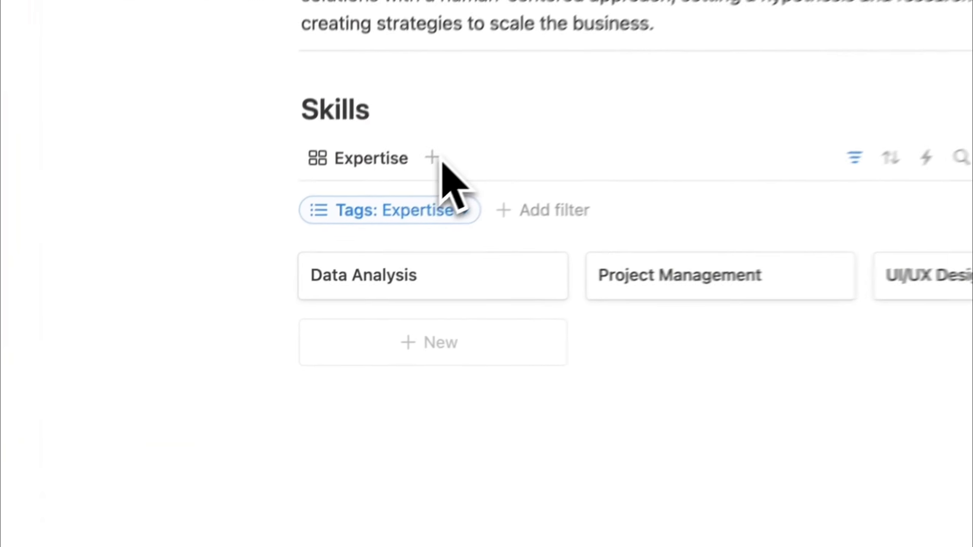
Duplicate the Expertise view of the Skills database, then duplicate the copy so there are three views
left_click(329, 261)
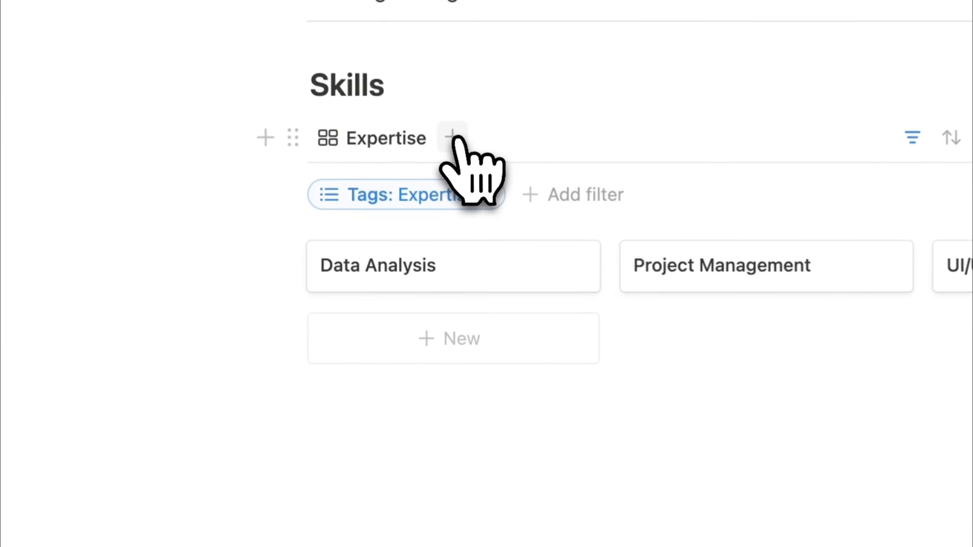
left_click(410, 145)
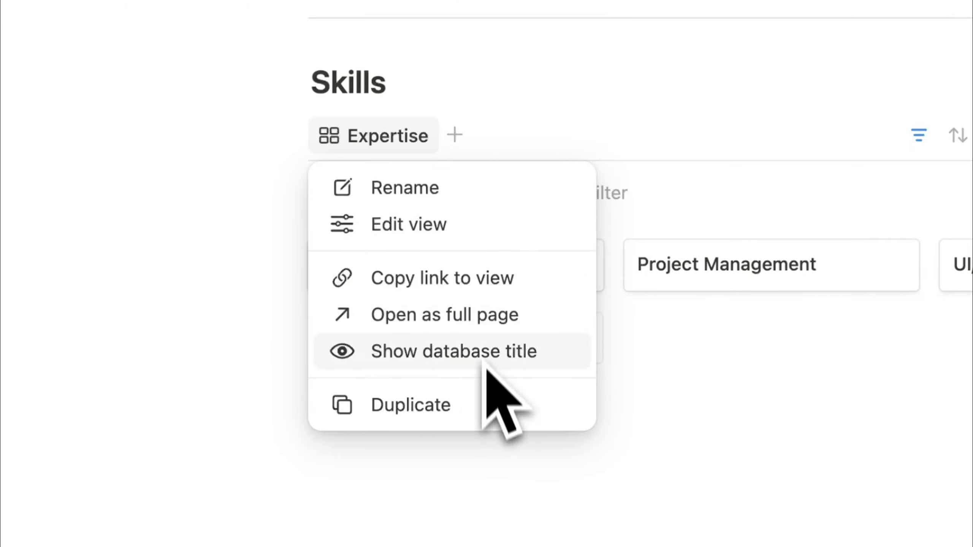
left_click(479, 403)
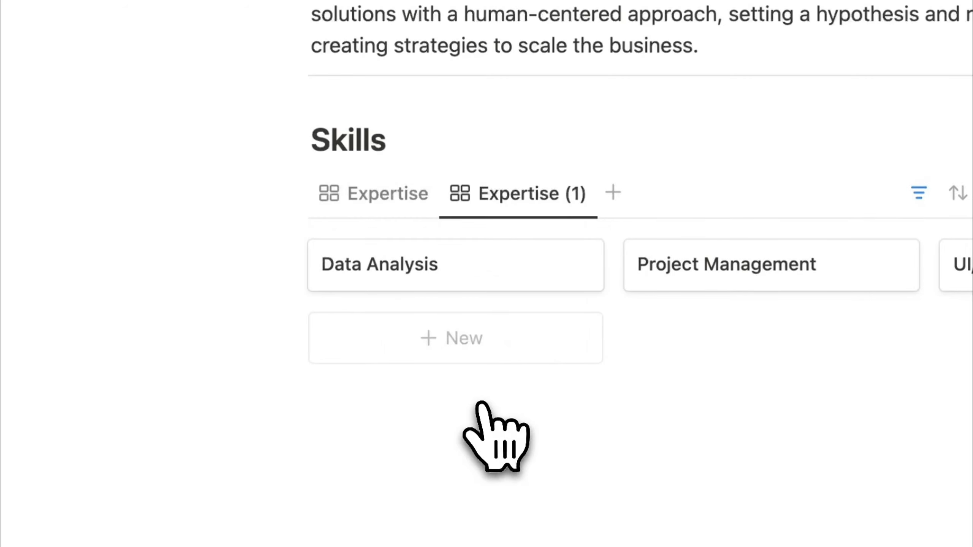
right_click(548, 195)
left_click(569, 184)
left_click(554, 185)
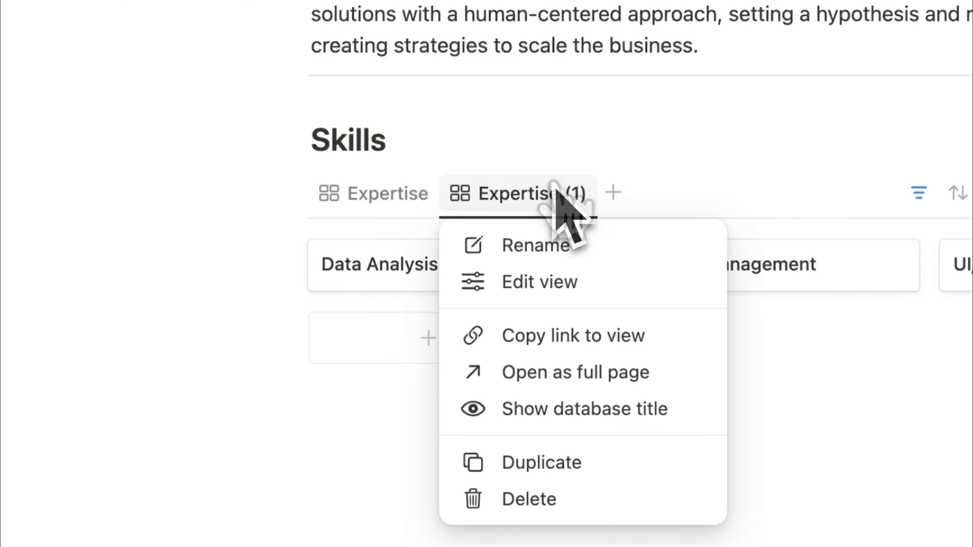
left_click(560, 464)
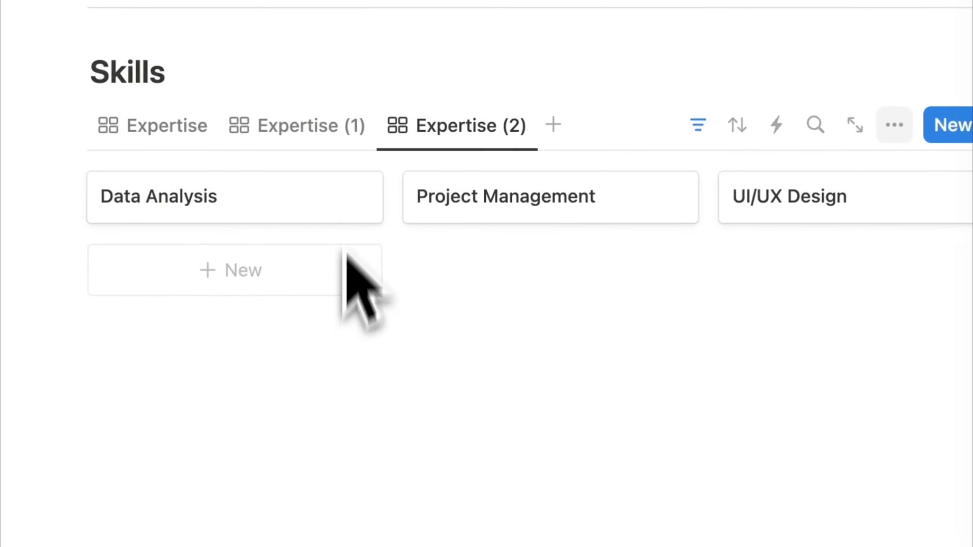
Rename the first duplicated view, Expertise (1), as Software
left_click(313, 138)
left_click(315, 137)
left_click(336, 175)
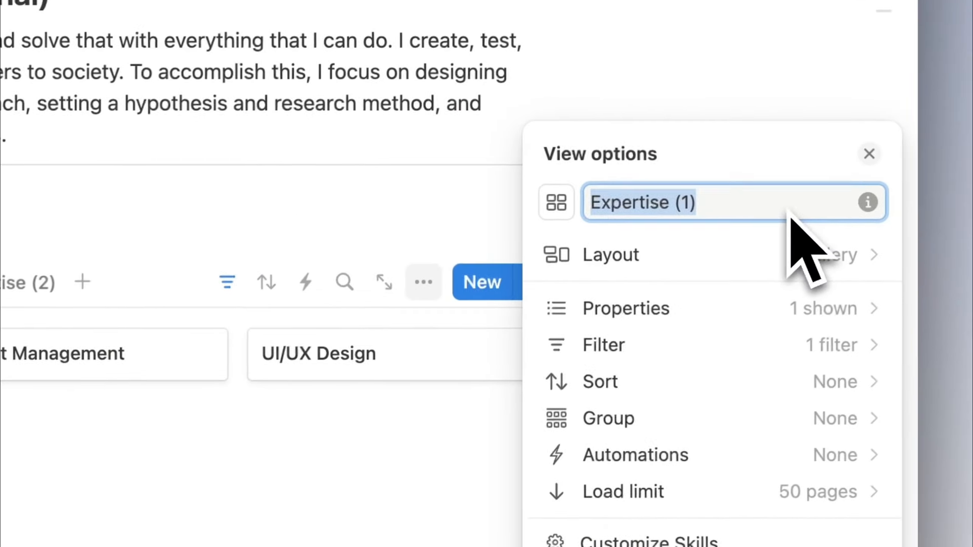
type("Software")
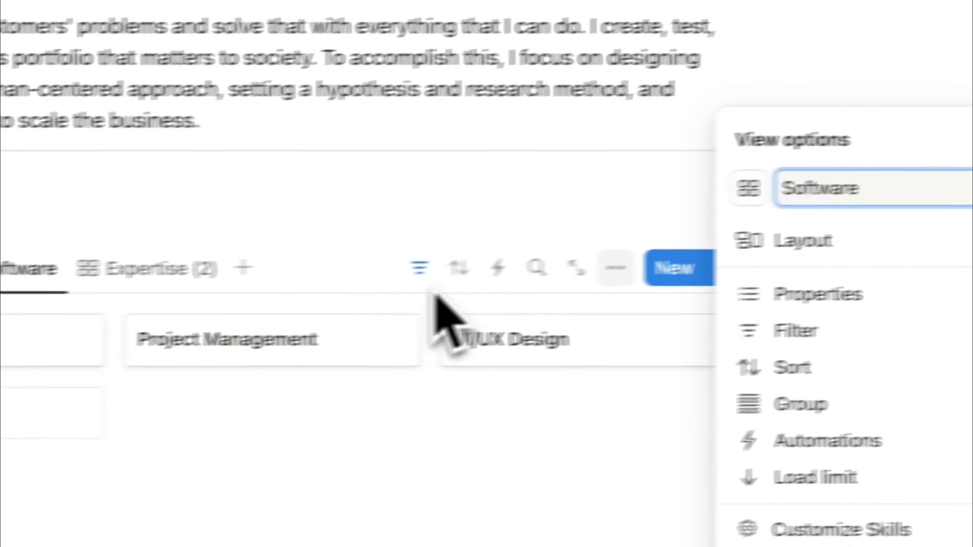
Change the Software view's Tags filter to show only items tagged Software
left_click(215, 286)
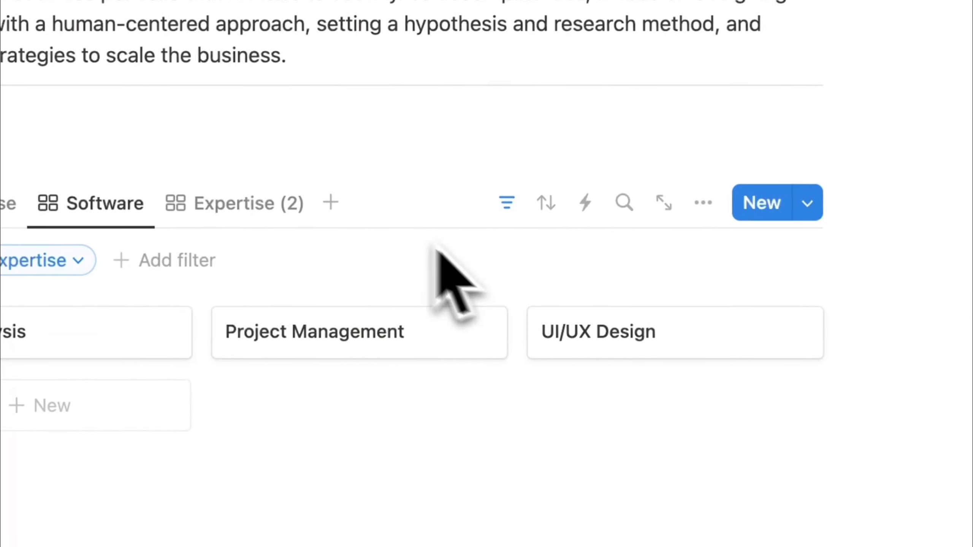
left_click(209, 237)
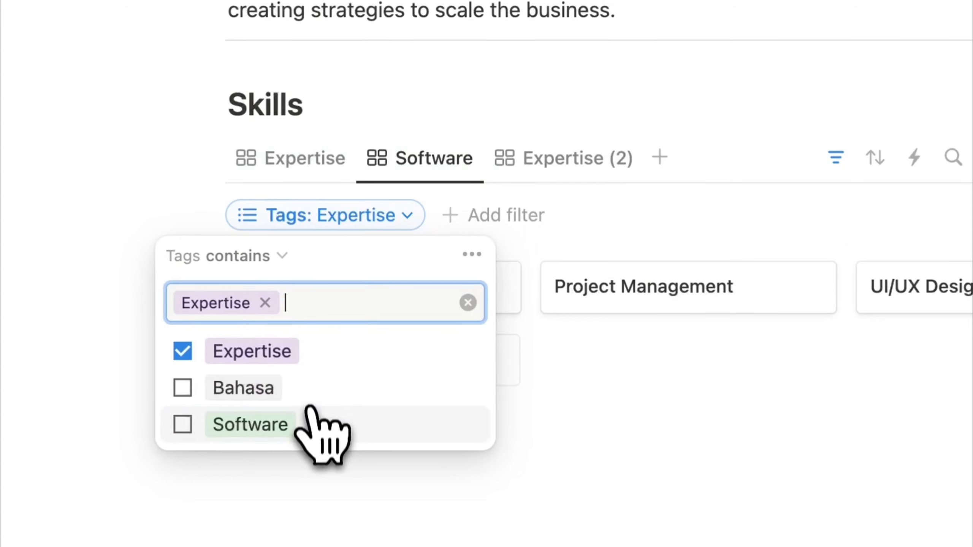
left_click(193, 438)
left_click(311, 373)
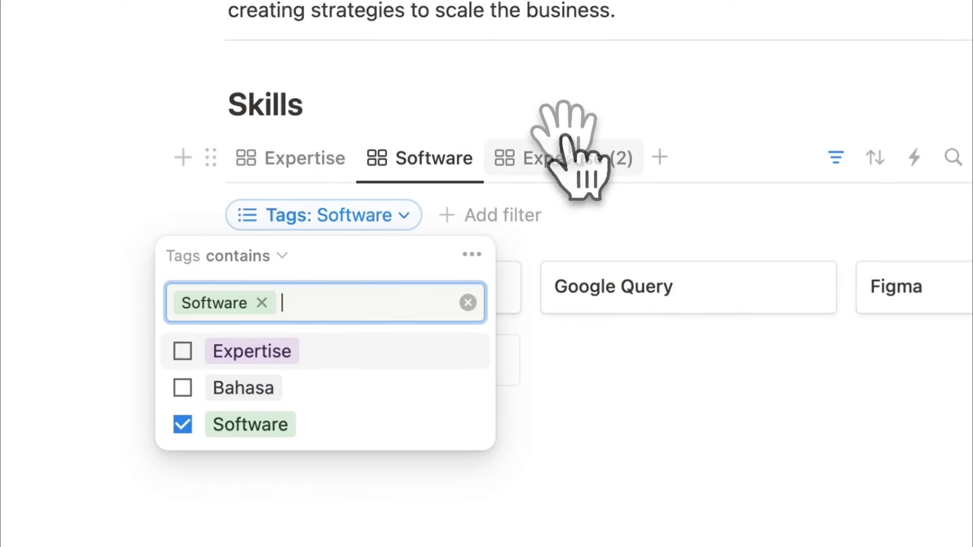
Rename the second duplicated view, Expertise (2), as Bahasa
left_click(566, 157)
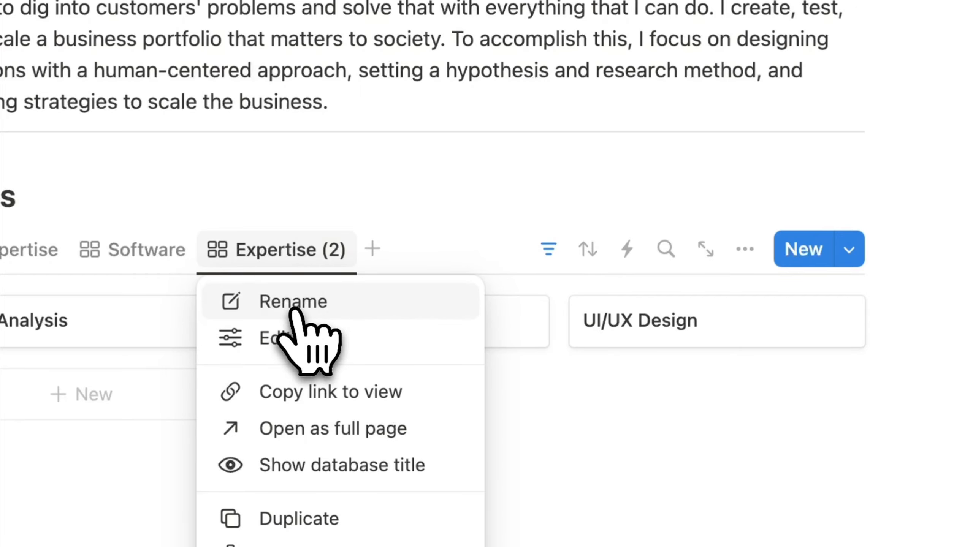
left_click(295, 312)
type("Baha")
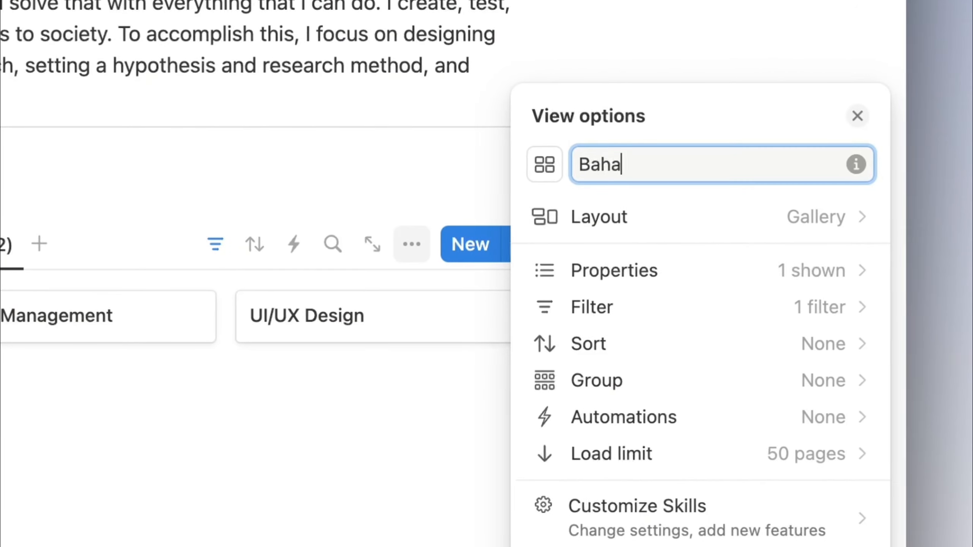
type("sa")
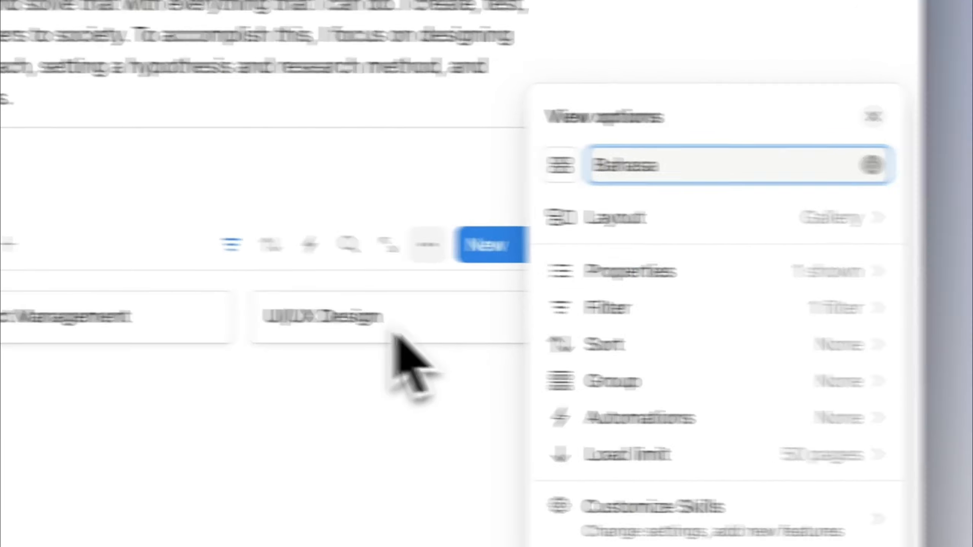
Change the Bahasa view's Tags filter to show only items tagged Bahasa
left_click(378, 323)
left_click(215, 244)
left_click(237, 318)
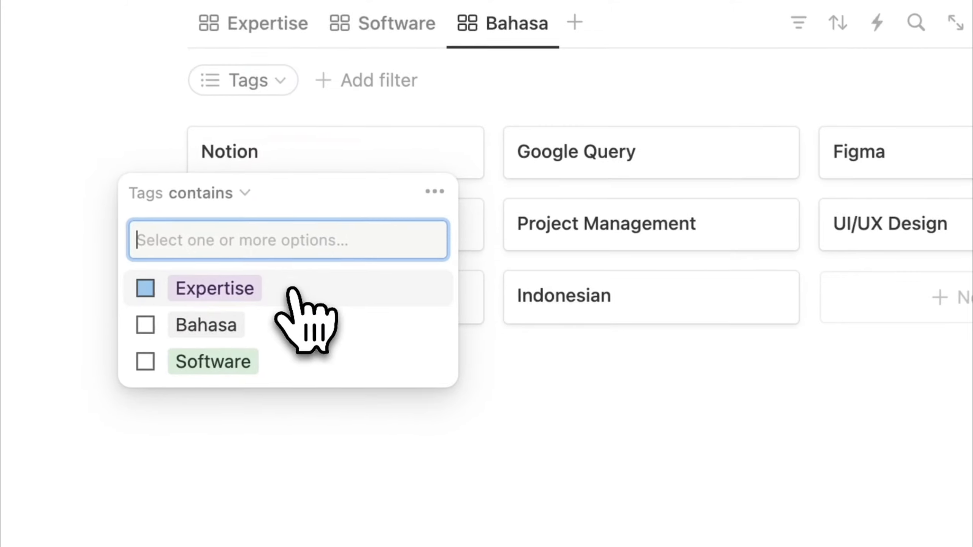
left_click(241, 352)
left_click(848, 460)
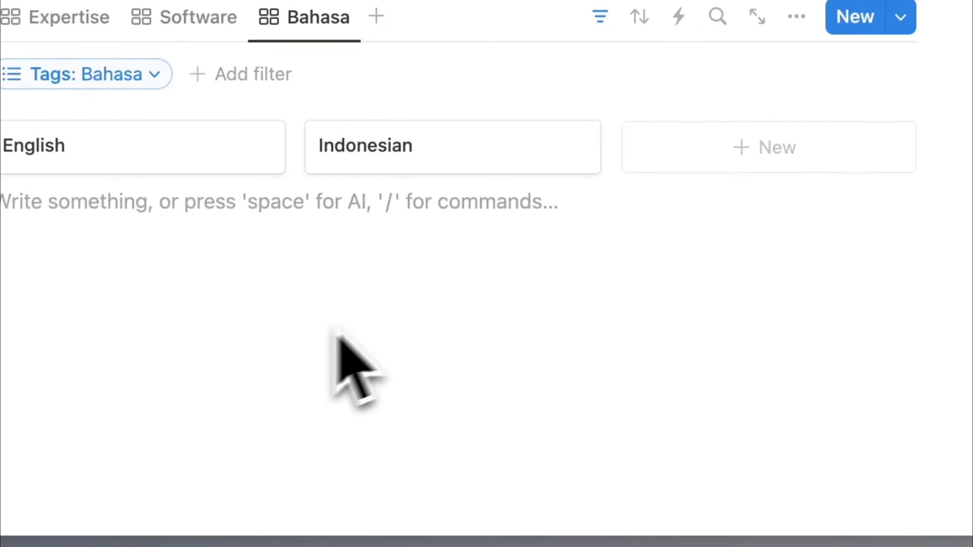
left_click(573, 255)
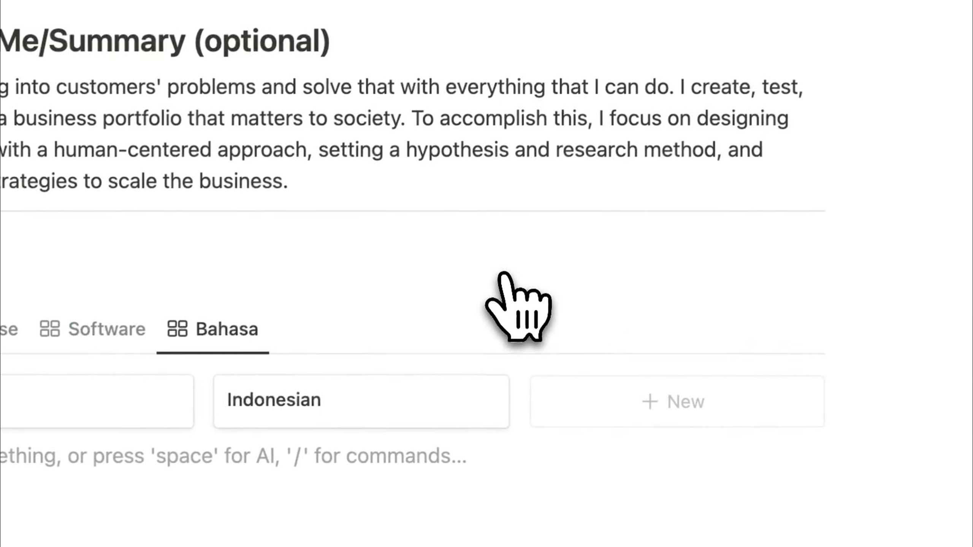
Look through the Expertise, Software and Bahasa views to check the cards each one shows
left_click(35, 253)
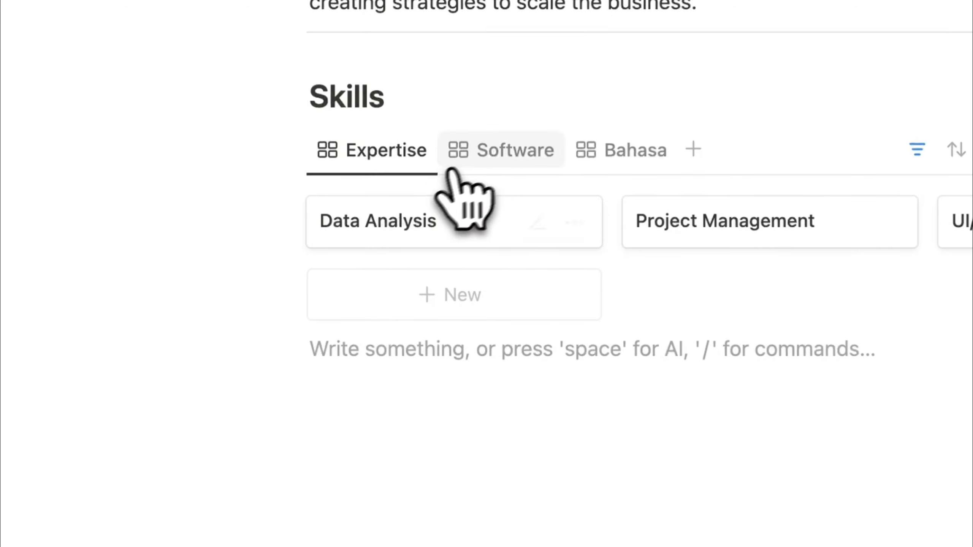
left_click(464, 171)
left_click(371, 167)
left_click(464, 163)
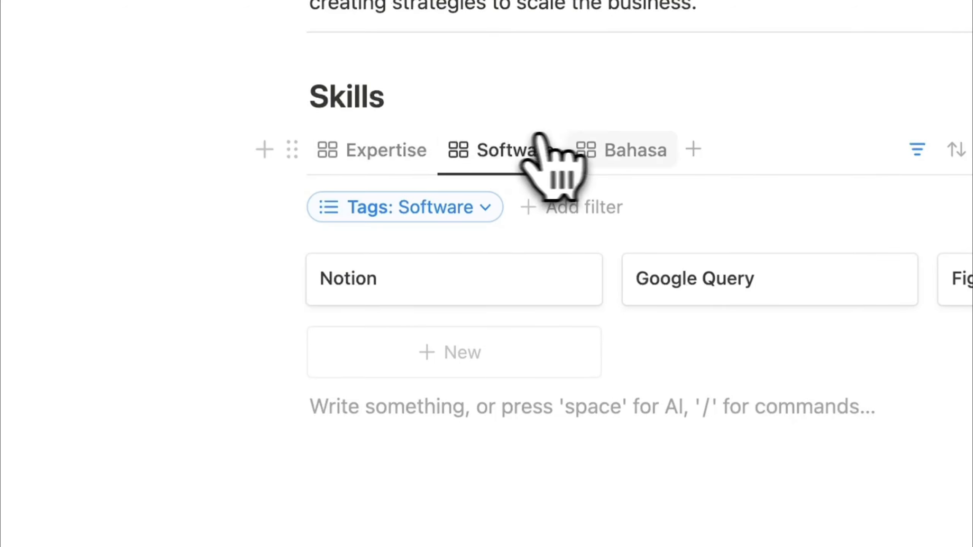
left_click(621, 151)
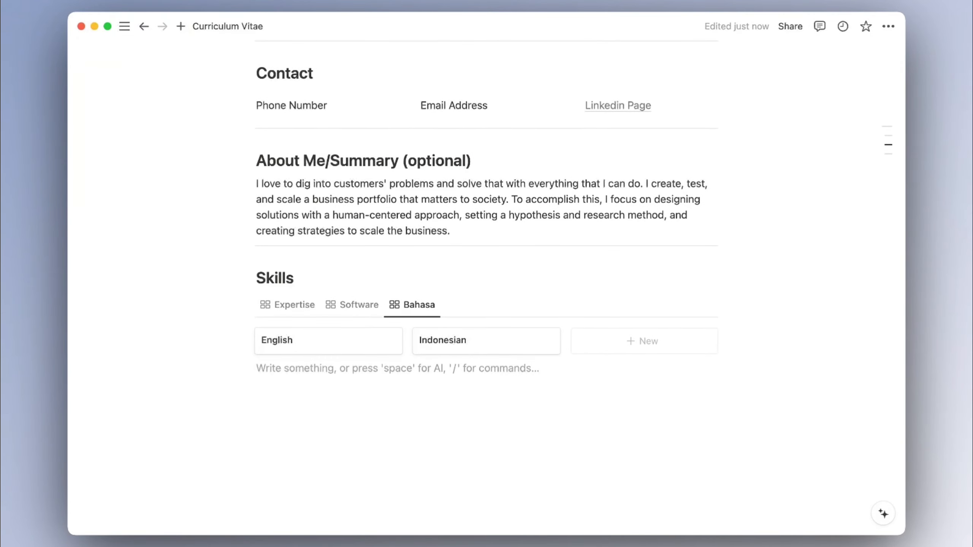
Insert a divider below the Skills gallery
type("/")
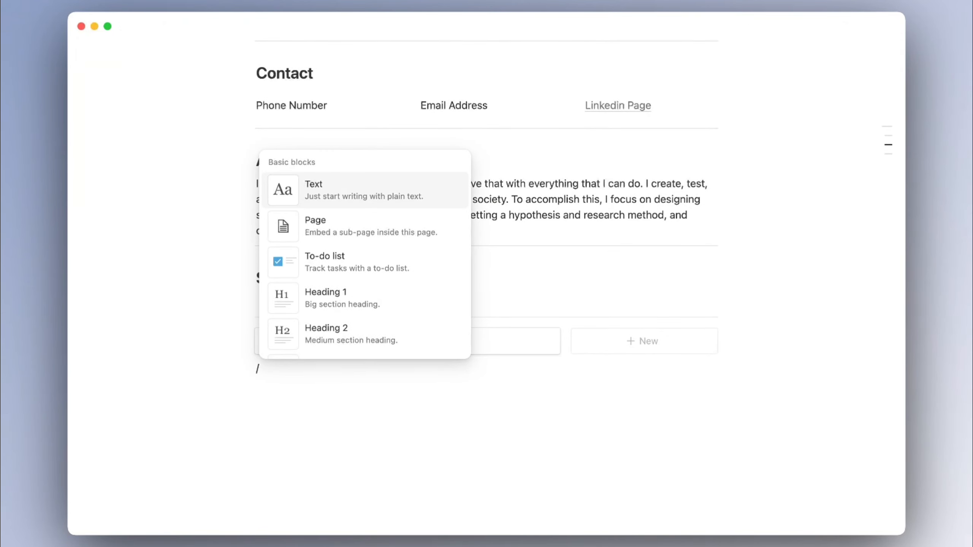
type("div")
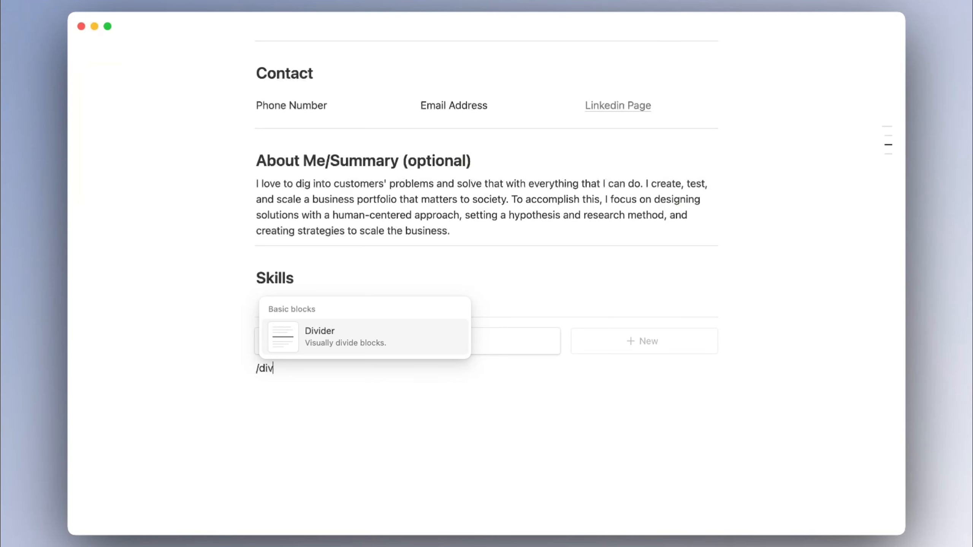
key("Return")
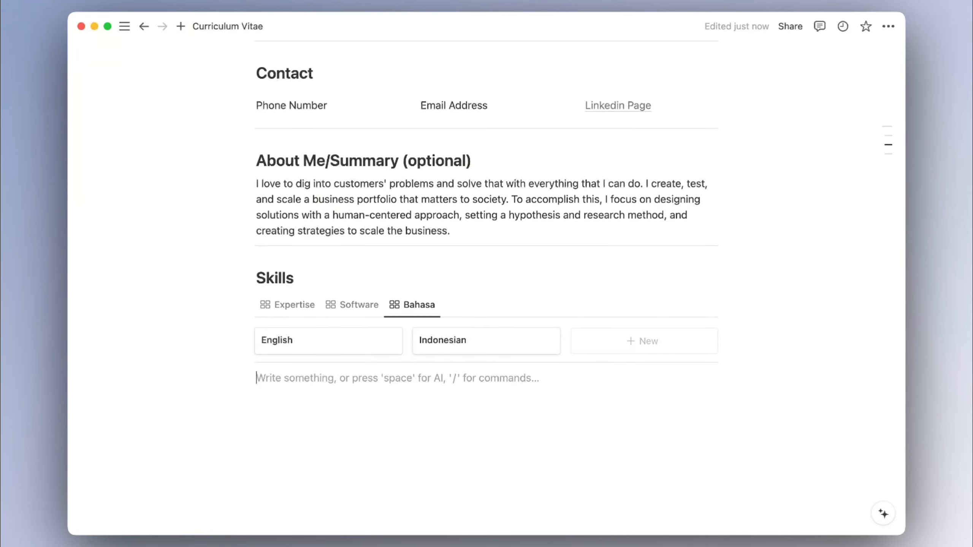
Add a Heading 2 reading Education below the divider under the Skills gallery
type("/")
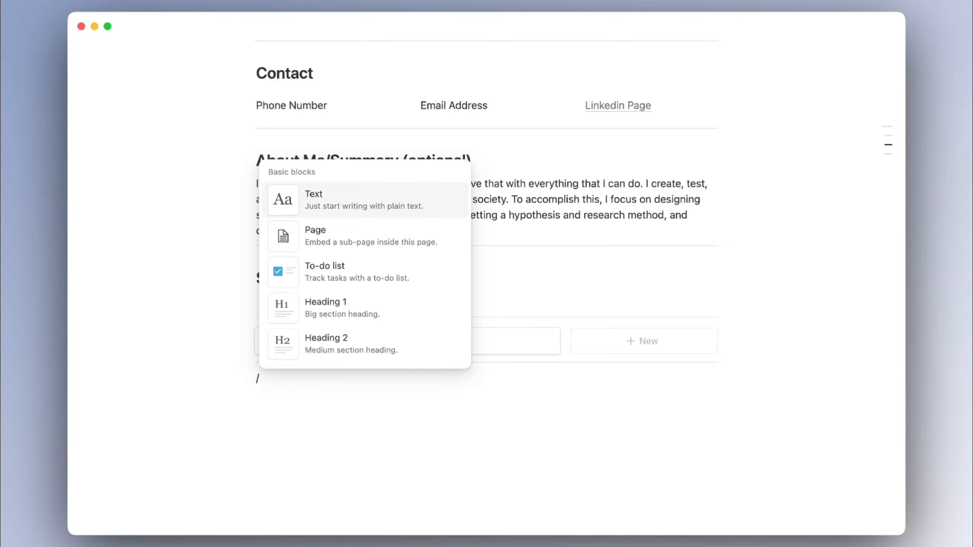
type("Edu")
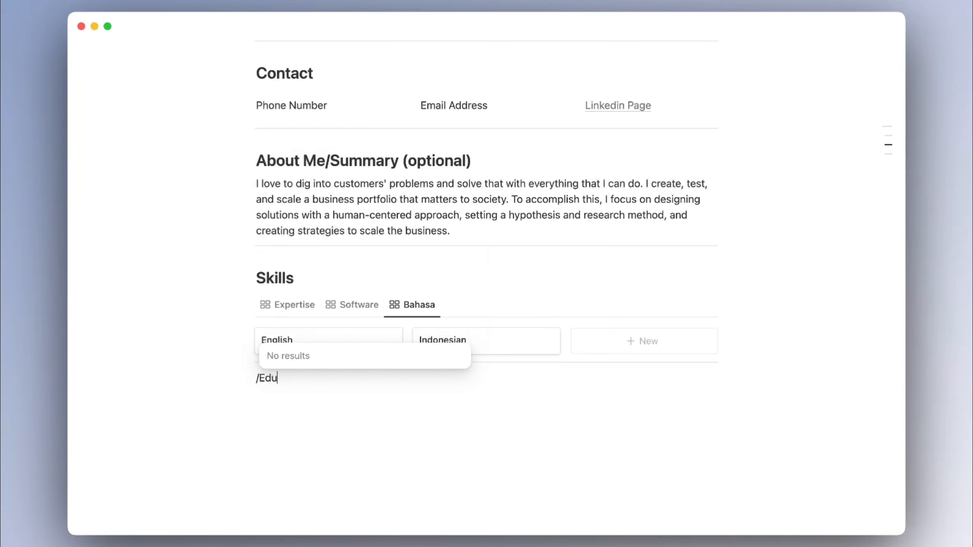
key("BackSpace")
key("BackSpace")
key("BackSpace")
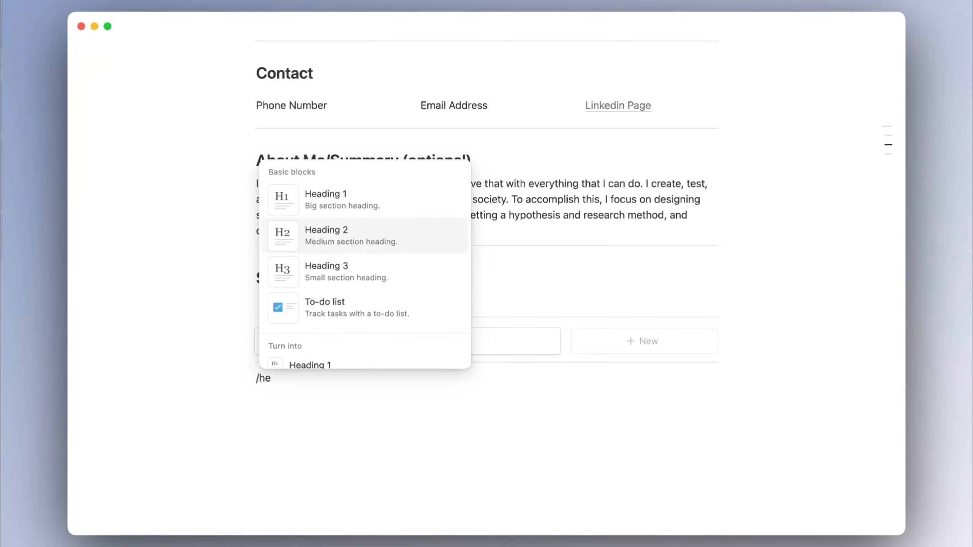
key("Return")
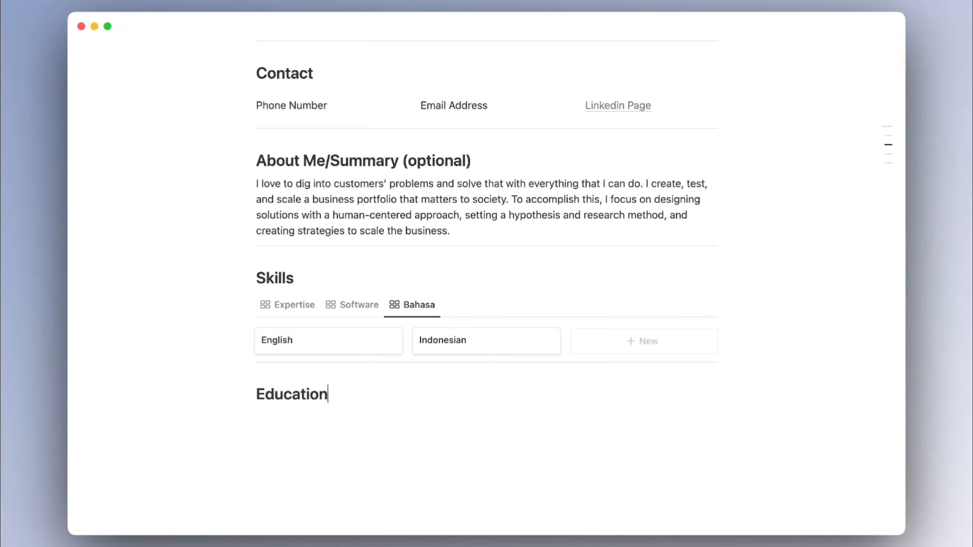
Add a quote block under Education with the HARVARD UNIVERSITY, Cambridge, MA template: degree, GPA, graduation date, thesis and relevant coursework
type("/q")
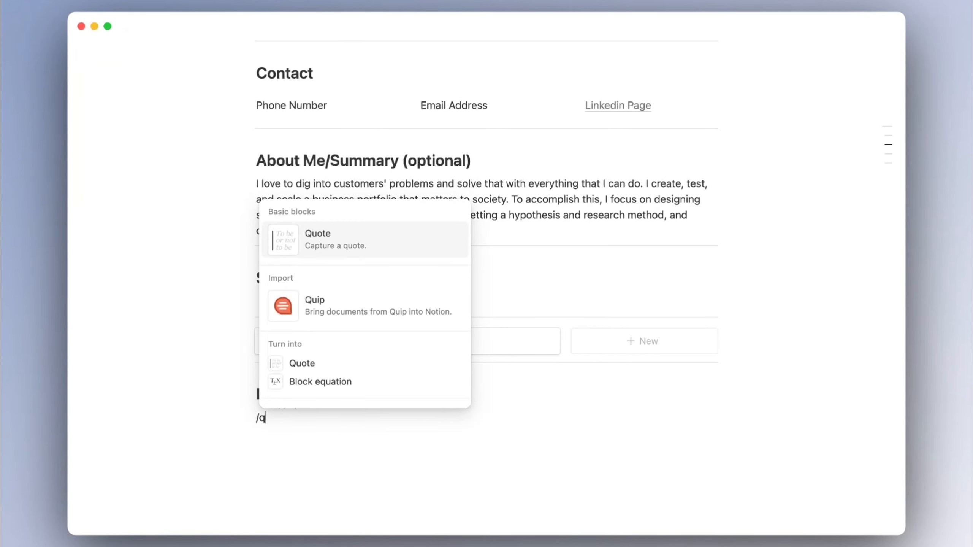
key("Return")
type("HARVARD UNIVERSITY, Cambridge, MA Degree, Concentration. GPA [Note: Optional] Graduation Date Thesis [Note: Optional] Relevant Coursework: [Note: Optional. Awards and honors can also be listed here.]")
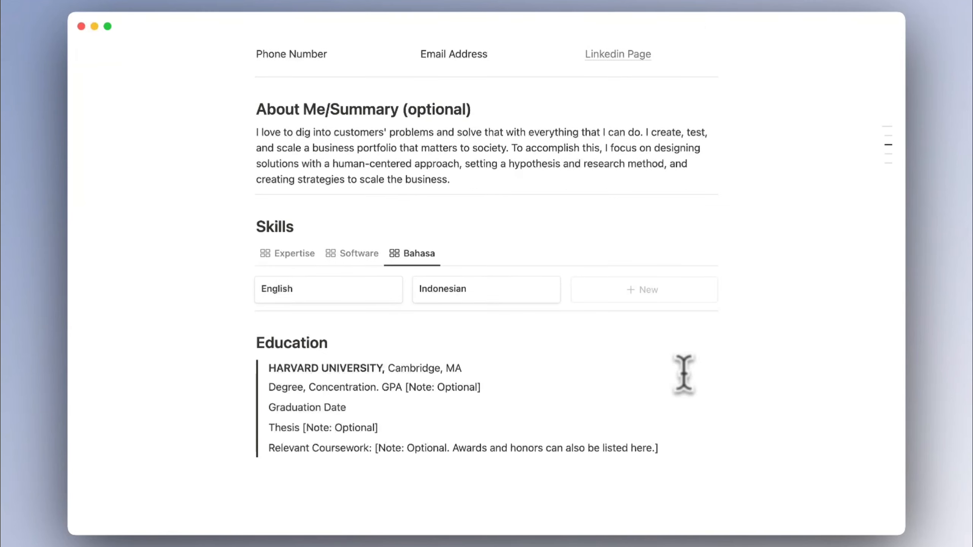
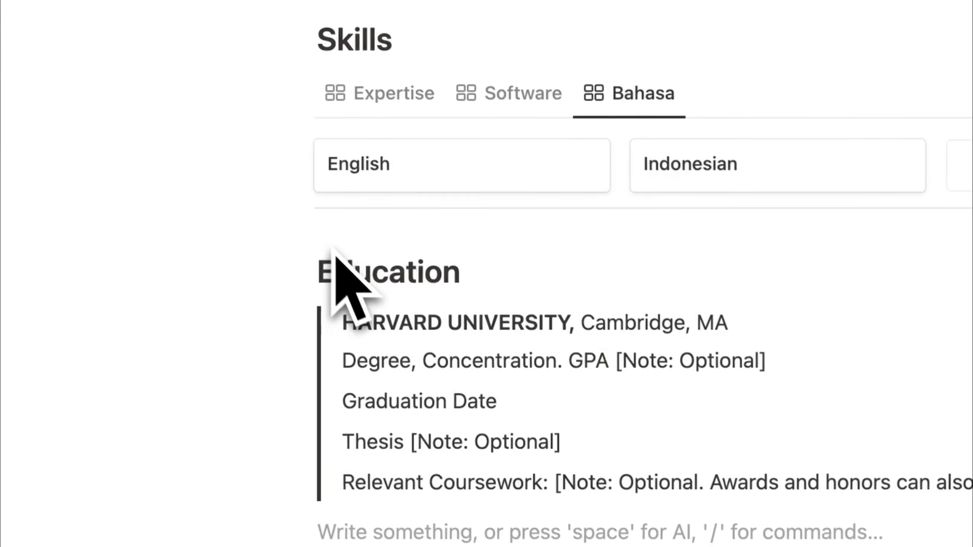
Duplicate the Education heading and its first two quote lines below the section, and retitle the copied heading Experience
left_click_drag(321, 273, 972, 379)
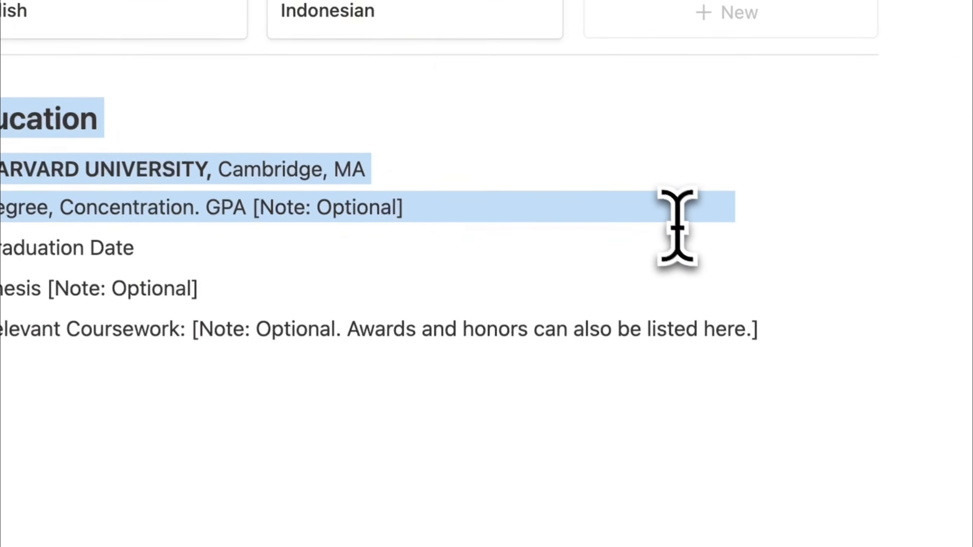
key("super+c")
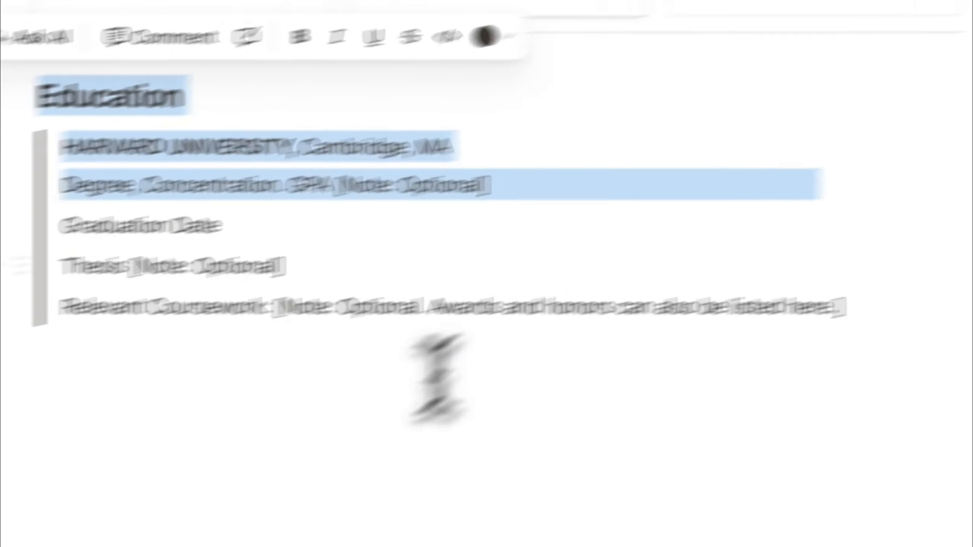
left_click(81, 408)
key("super+v")
double_click(411, 328)
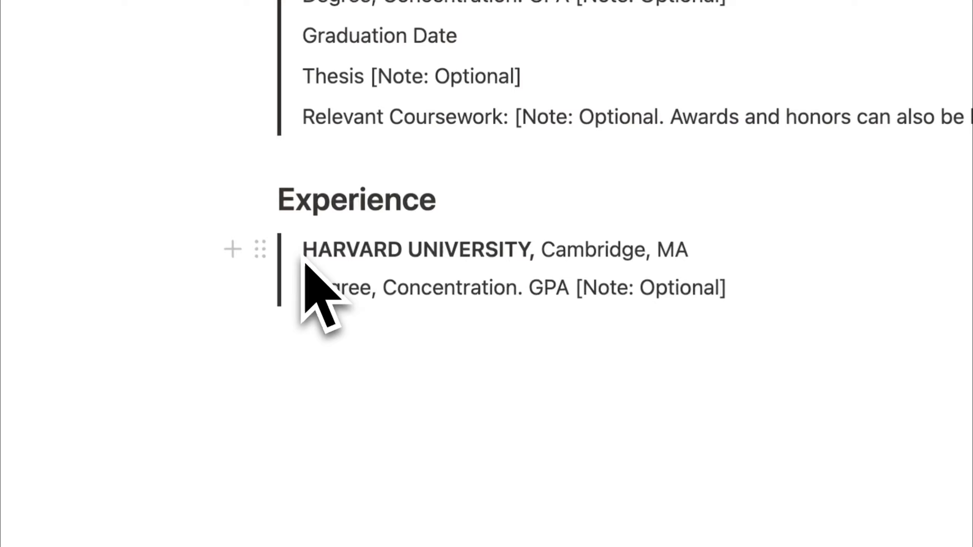
Replace the Experience quote lines with "Level Jabatan, Nama Bidang/Direktorat" and "NAMA COMPANY · 2022 - Now", and paste the four writing-guideline bullets beneath
left_click_drag(268, 360, 592, 386)
key("super+v")
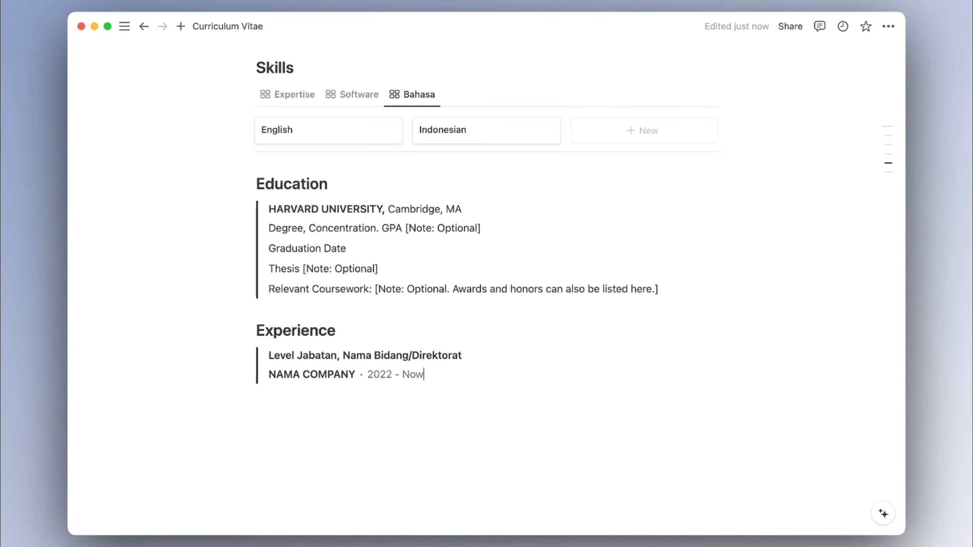
key("Return")
key("super+v")
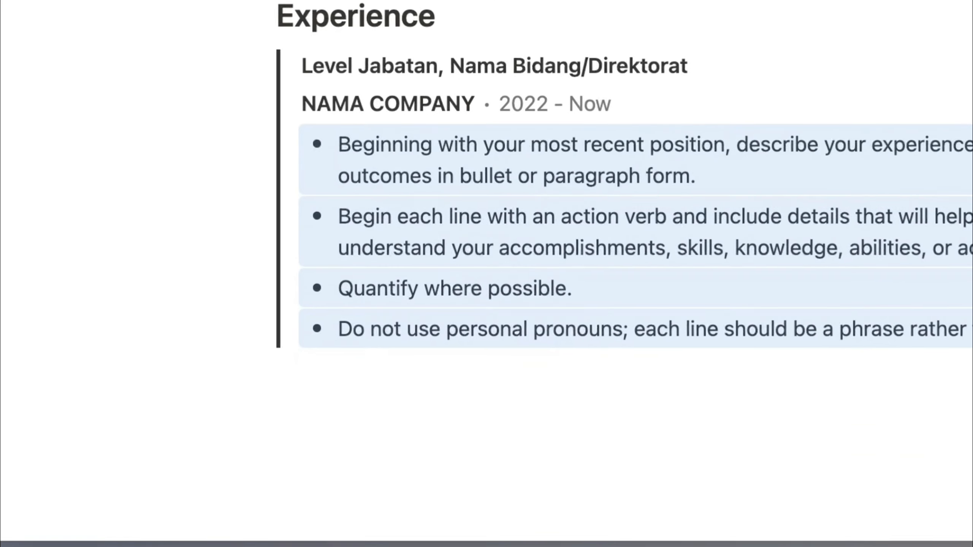
left_click(571, 370)
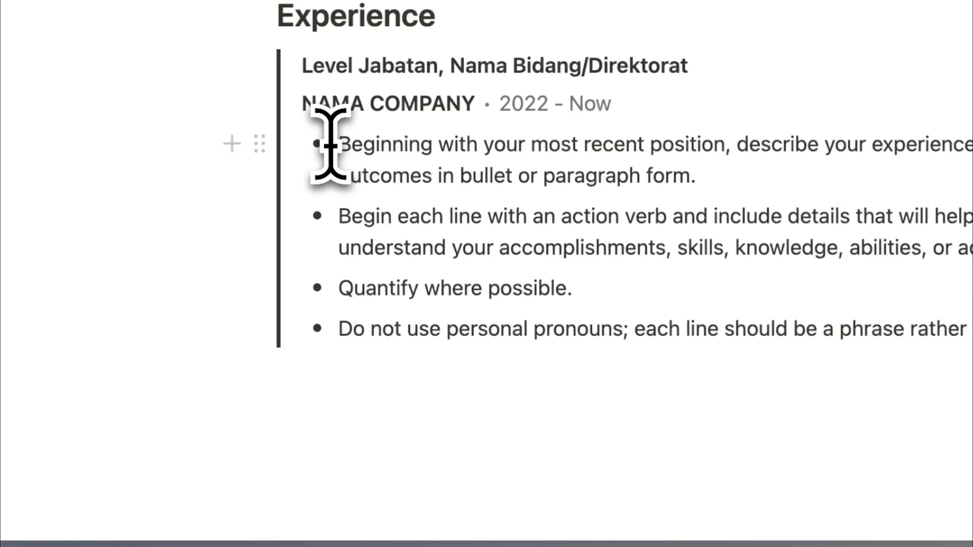
Translate the four Experience bullets into Indonesian with Notion AI
left_click_drag(334, 149, 972, 332)
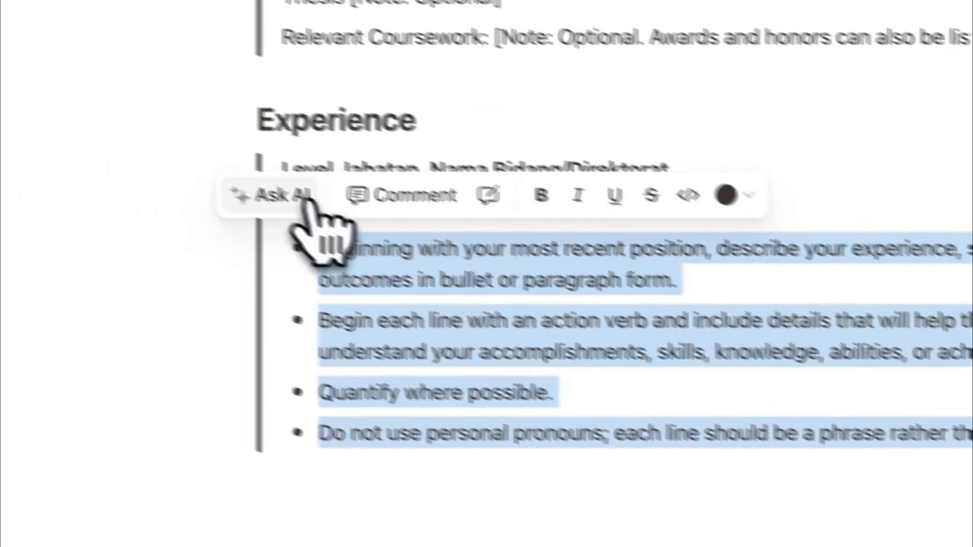
left_click(206, 174)
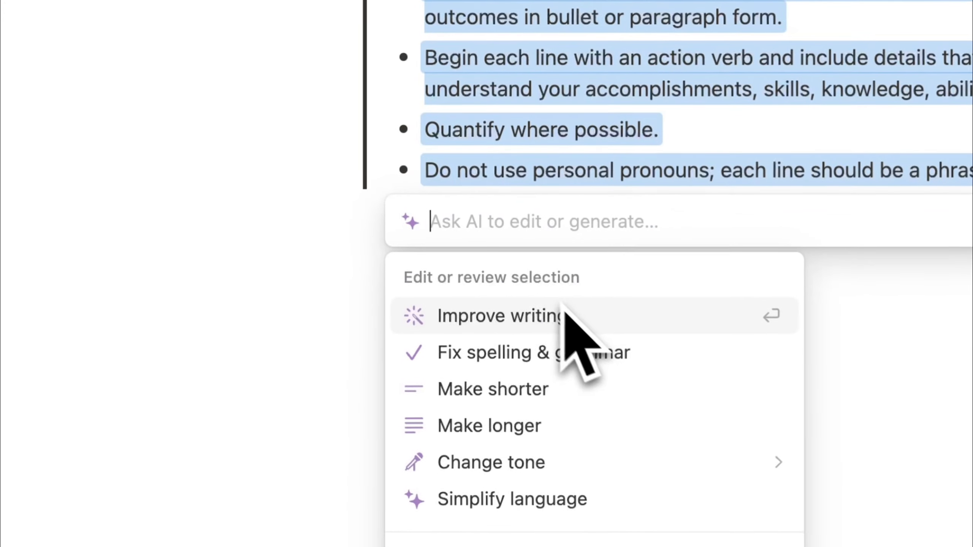
type("transla")
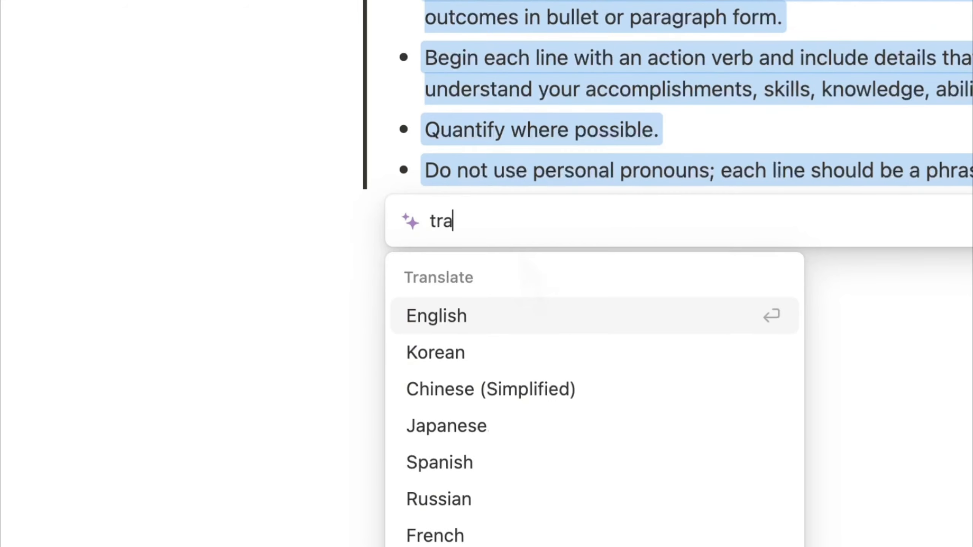
type("te ko")
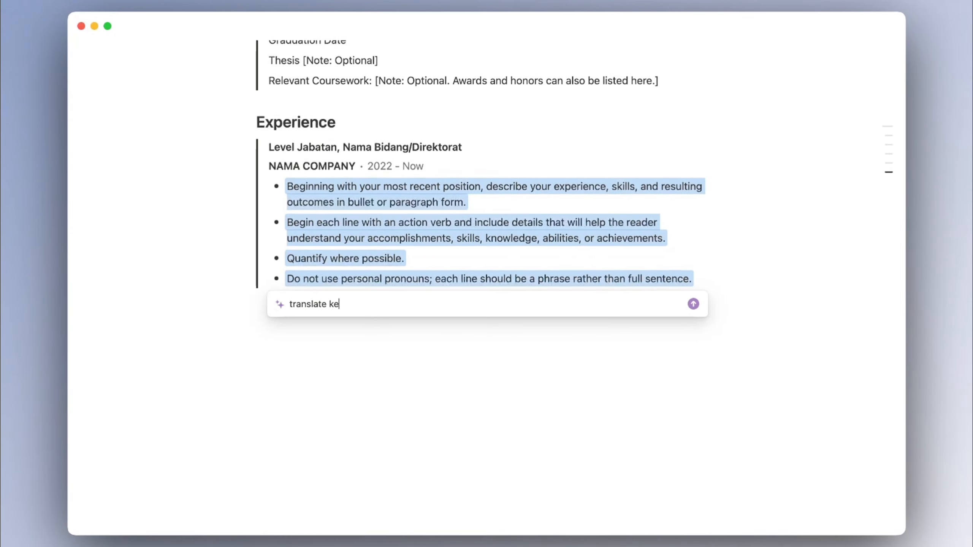
key("BackSpace")
key("BackSpace")
type("bahasa")
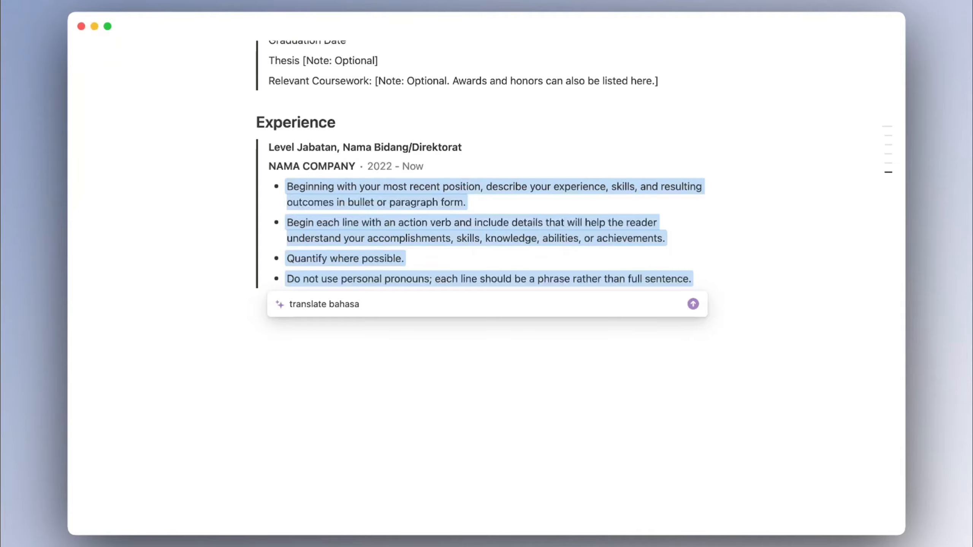
key("BackSpace")
key("BackSpace")
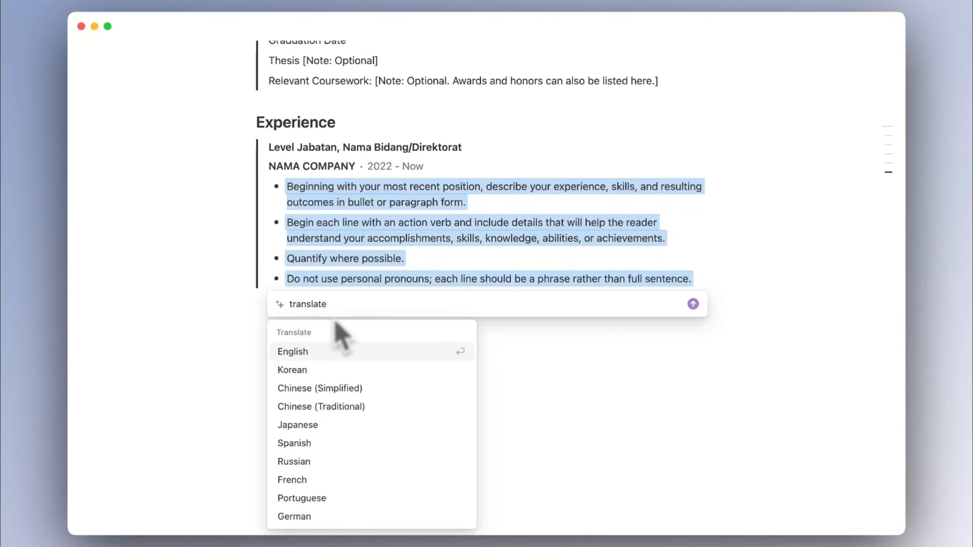
scroll(352, 433, "down", 3)
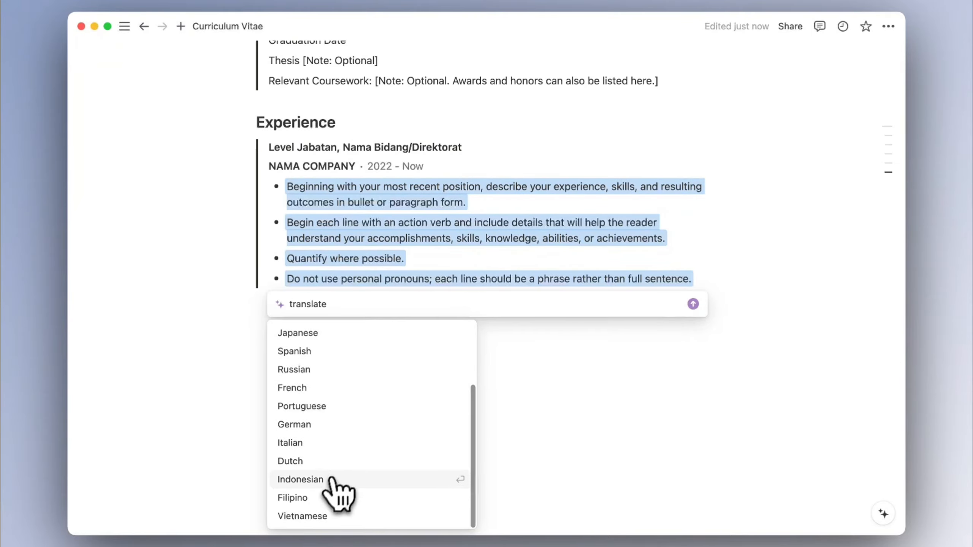
left_click(331, 480)
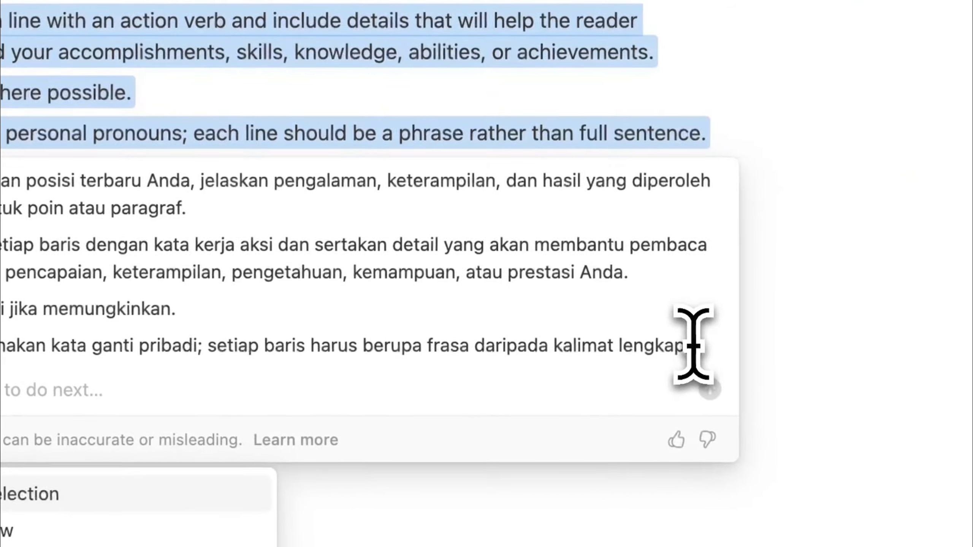
Replace the English Experience bullets with the AI's Indonesian translation
left_click_drag(693, 345, 181, 128)
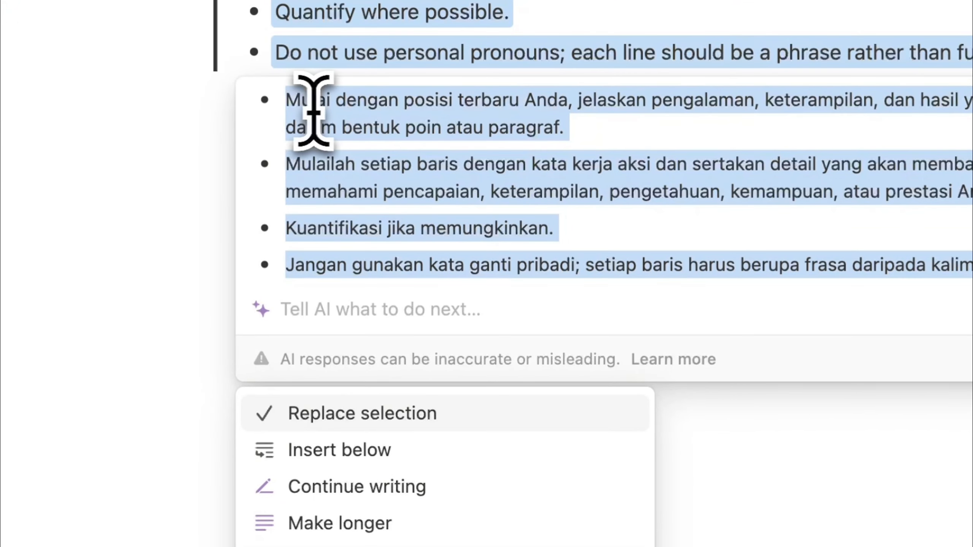
left_click(373, 420)
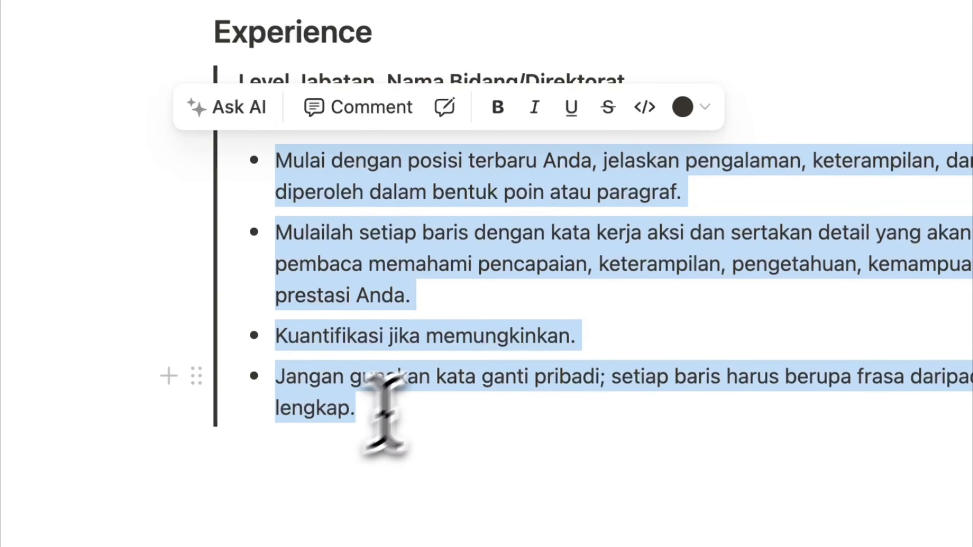
left_click(685, 428)
left_click(651, 493)
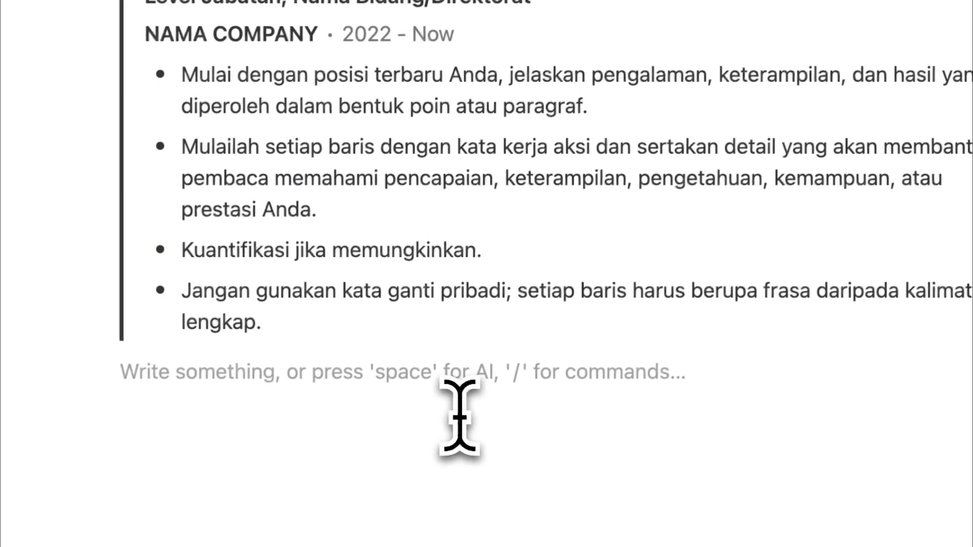
Paste a second "Level Jabatan, Nama Bidang/Direktorat" entry with its company line and two ads-related bullets after the last Experience bullet
scroll(551, 504, "down", 1)
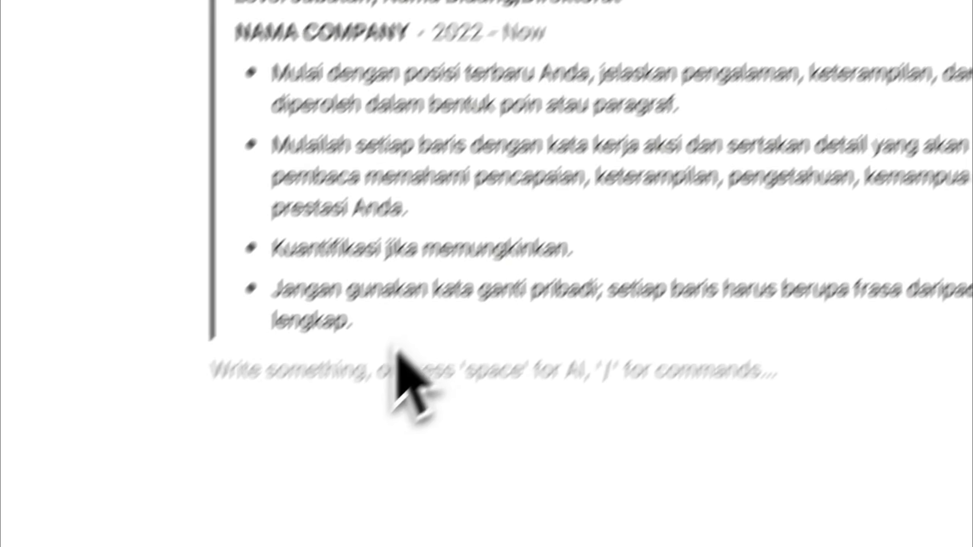
left_click(377, 322)
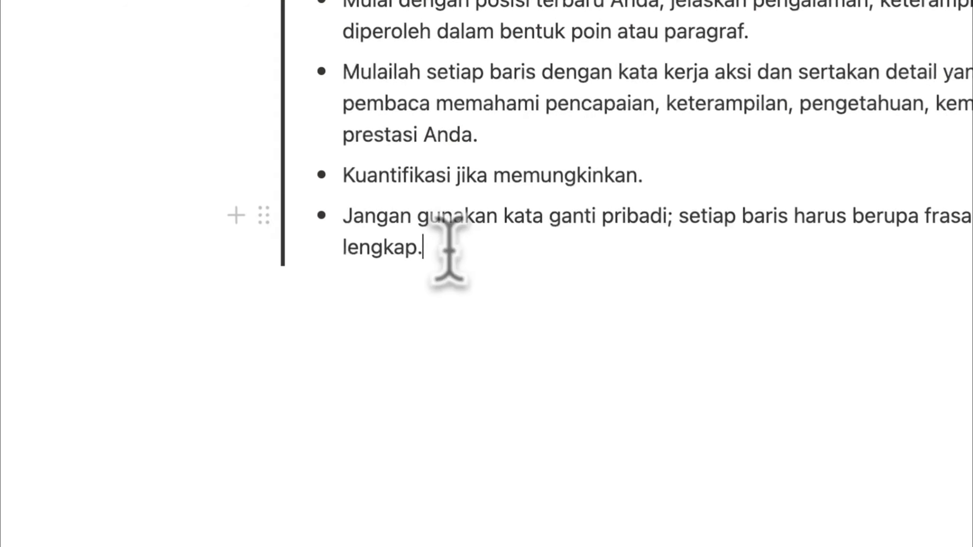
key("Return")
key("super+v")
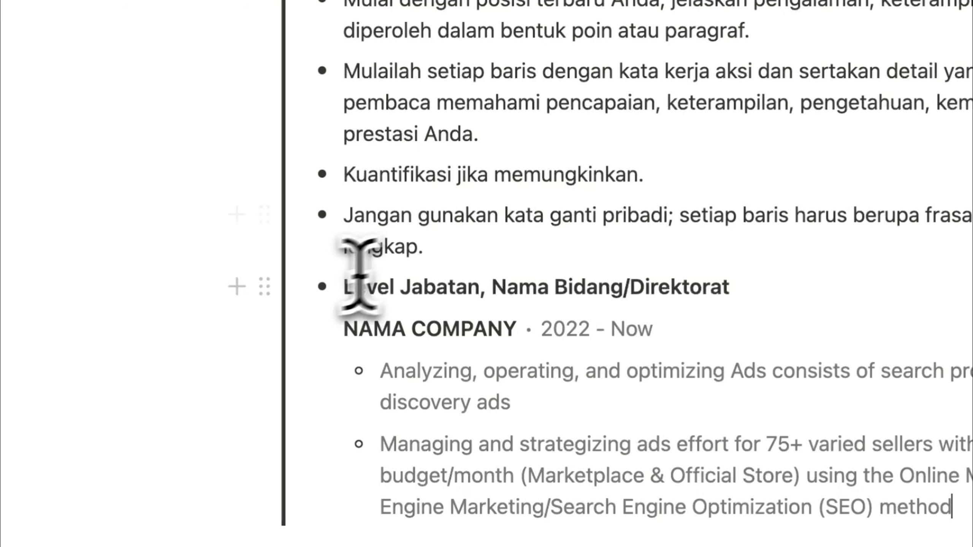
Remove the bullet from the second entry's job title and align its NAMA COMPANY line with the title
key("BackSpace")
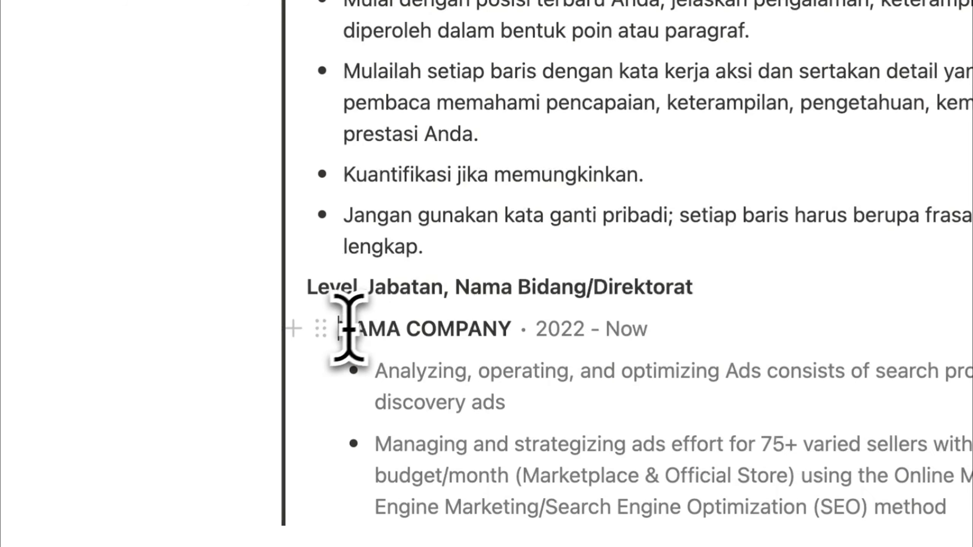
key("BackSpace")
key("super+z")
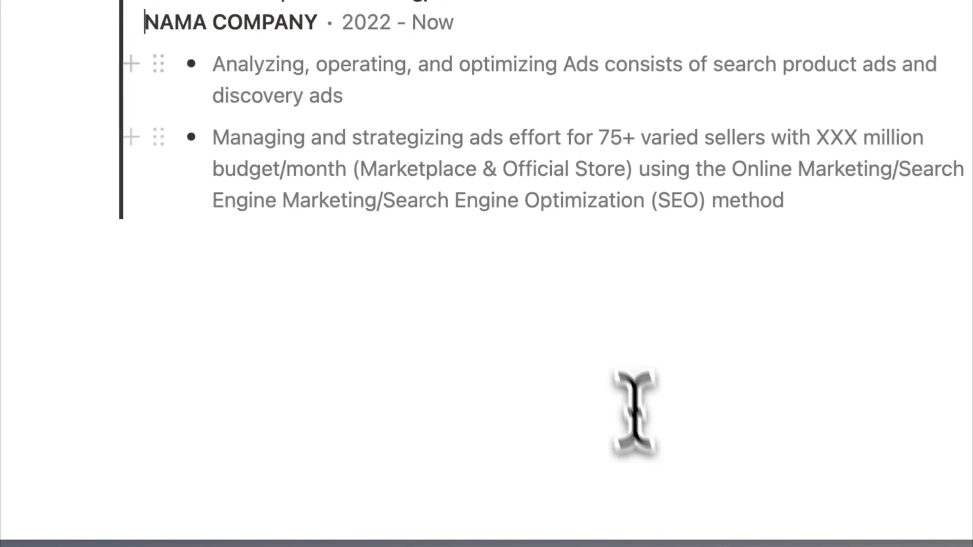
left_click(469, 326)
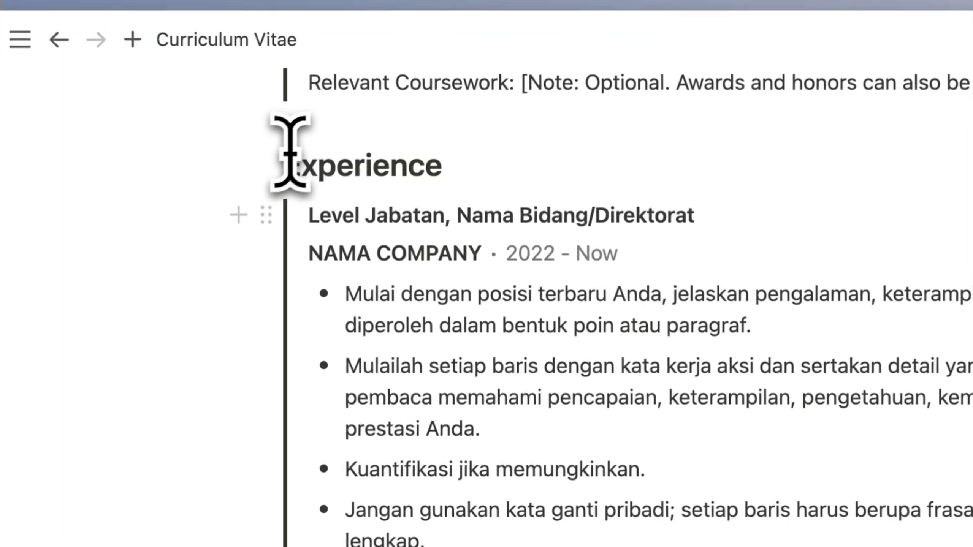
Duplicate the Experience heading with its job title and company lines below the Experience section
left_click_drag(271, 148, 694, 278)
key("super+c")
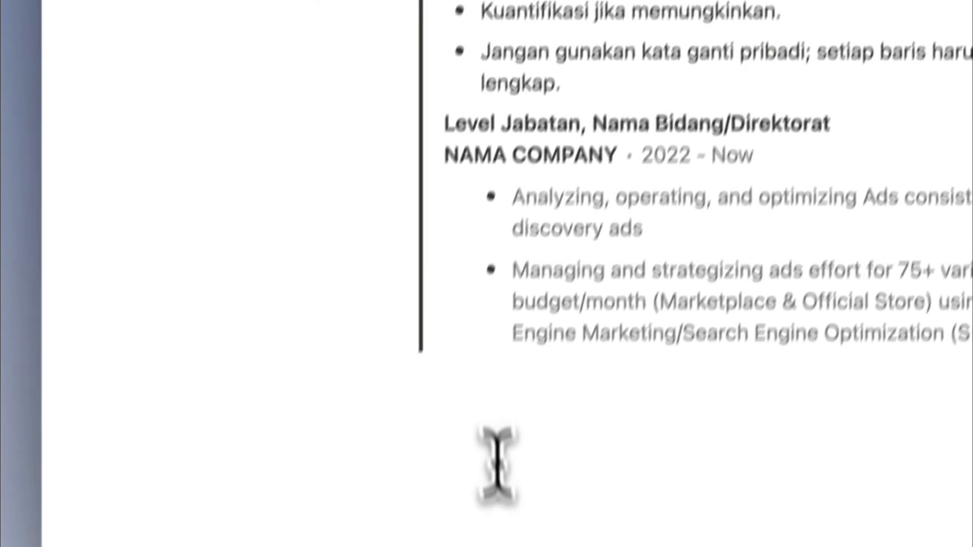
left_click(495, 369)
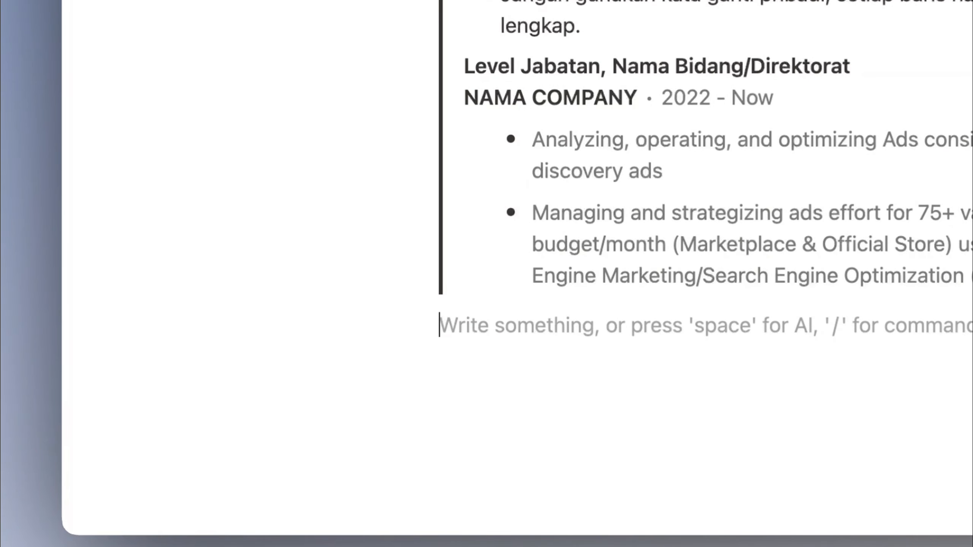
key("super+v")
Rename the duplicated Experience heading to "Leadership and Activities"
left_click_drag(593, 364, 349, 366)
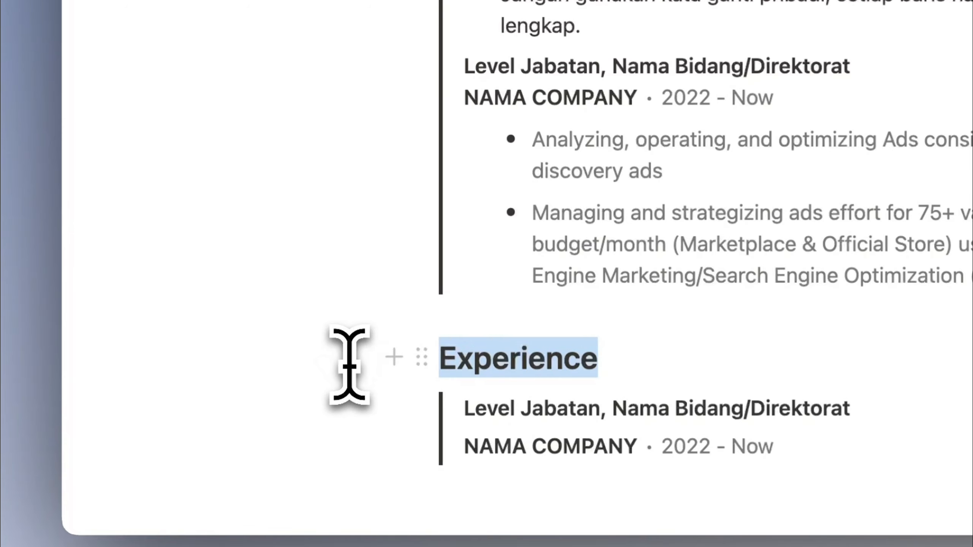
type("Leaders")
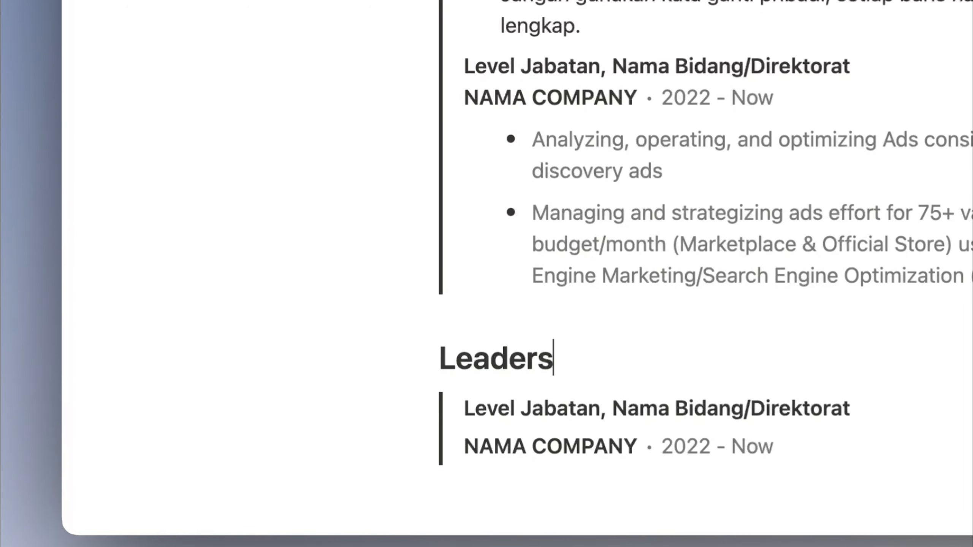
type("hi")
type("p and ")
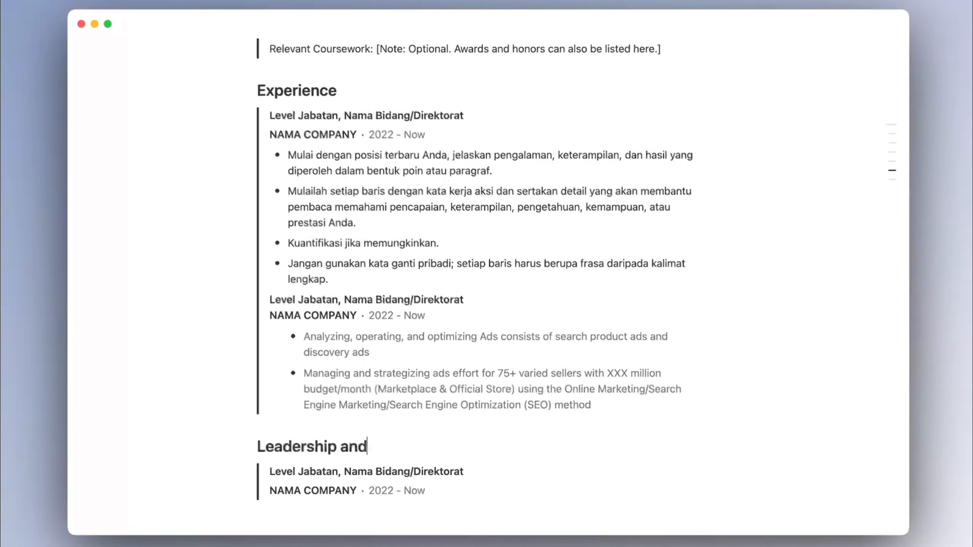
type("Activities")
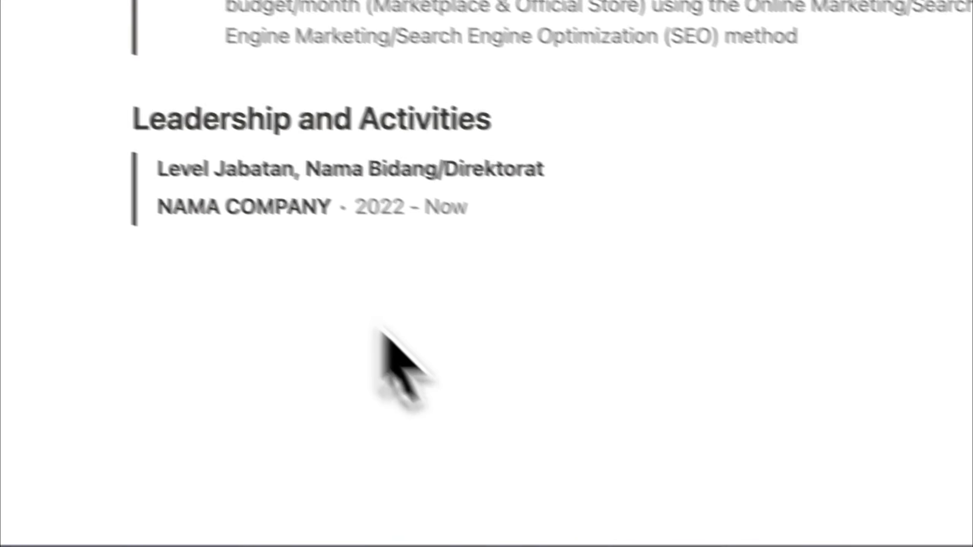
Replace the Leadership entry with the "NAMA ORGANISASI/INSTITUSI/KOMUNITAS" entry and insert two English guidance bullets above its "Supervise students' activities" bullet
left_click_drag(278, 227, 647, 265)
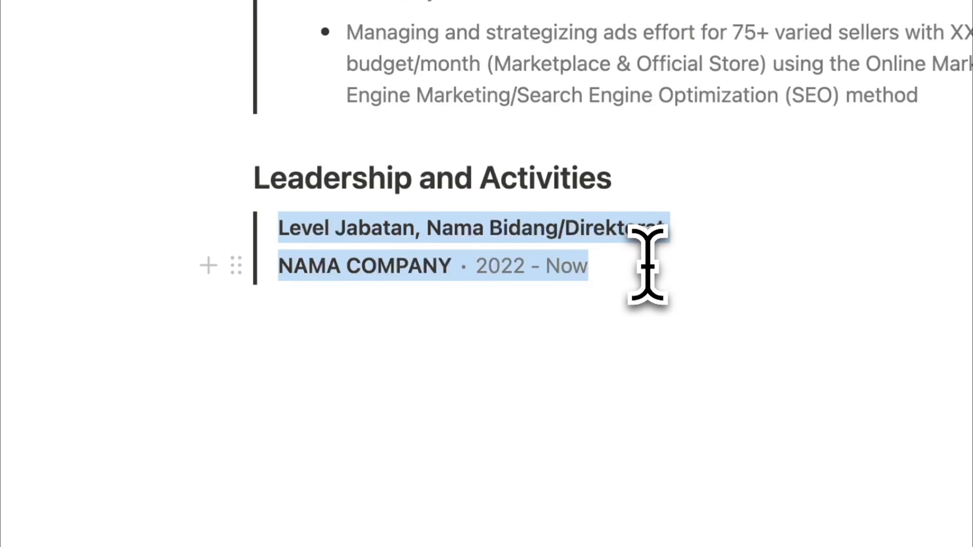
type("Level Jabatan, Nama Bidang/Direktorat NAMA ORGANISASI/INSTITUSI/KOMUNITAS · 2022 - Now Supervise students' activities and performances. Ensure curricula are implemented and monitored. Create and maintain student databases. Develop and implement organizational procedures and record systems.")
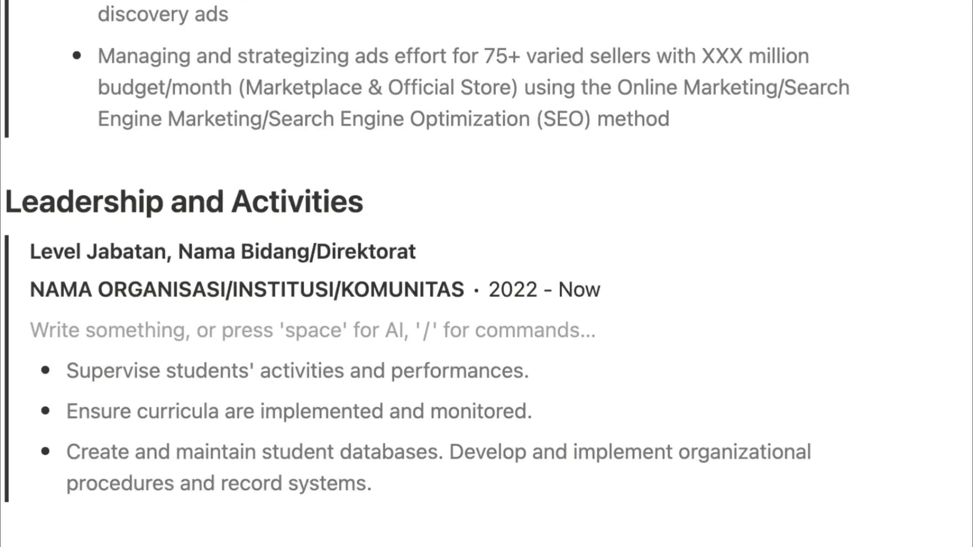
type("This section can be formatted similarly to the Experience section, or you can omit descriptions for activities. If this section is more relevant to the opportunity you are applying for, consider moving this above your Experience section.")
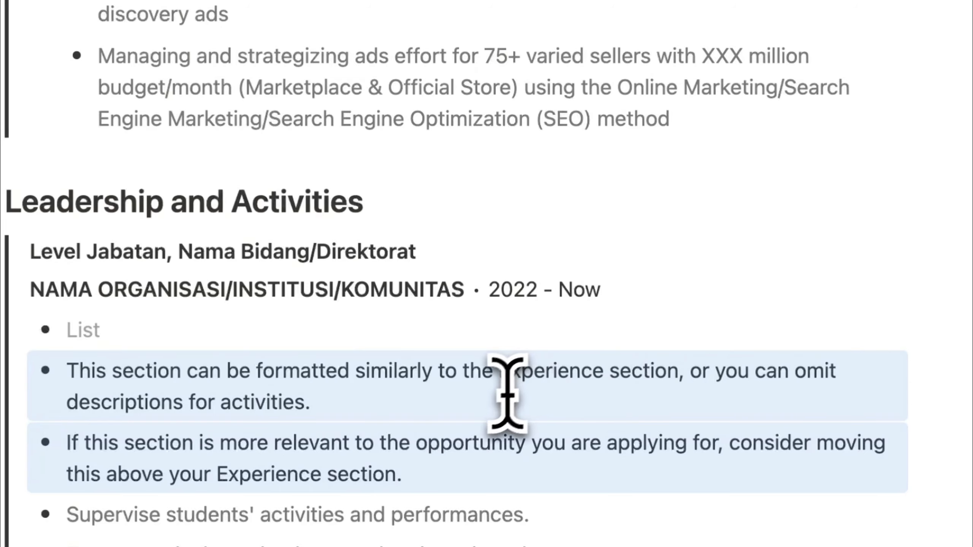
right_click(484, 412)
left_click(475, 291)
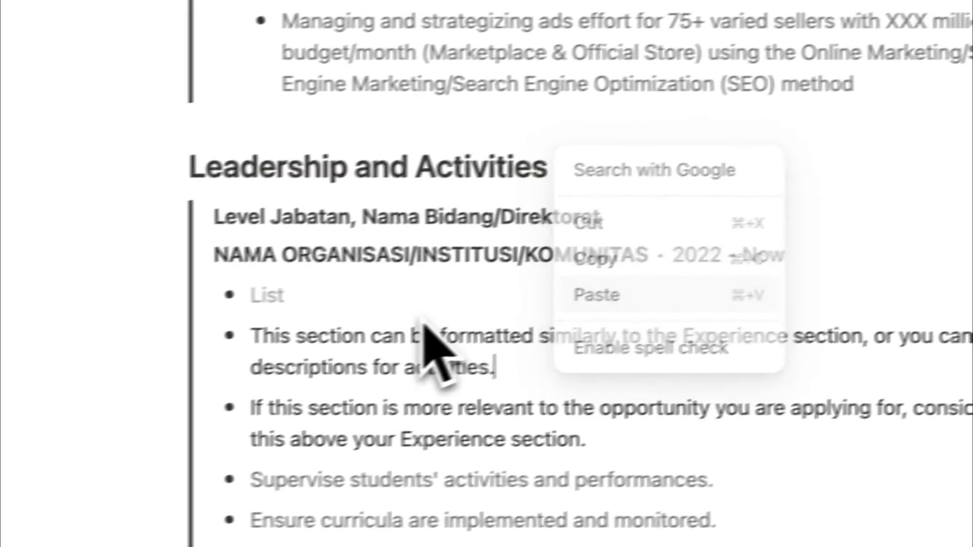
Have the AI translate the two English guidance bullets under Leadership and Activities into Indonesian and replace the originals
left_click_drag(335, 318, 660, 425)
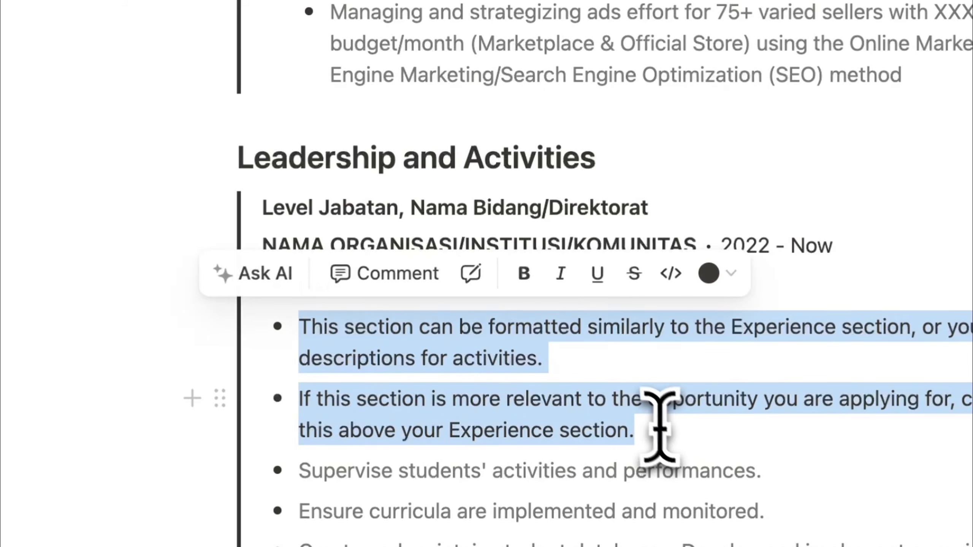
left_click(278, 278)
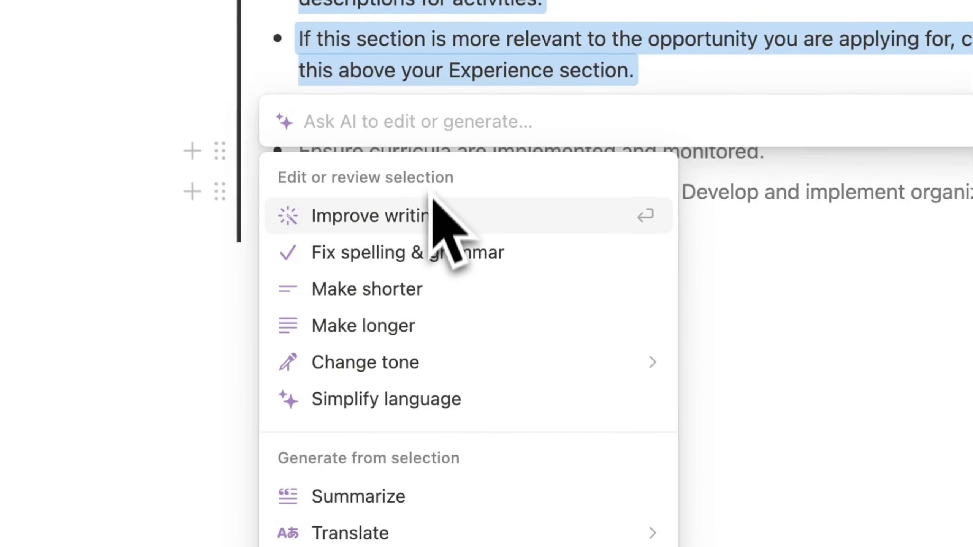
type("tr")
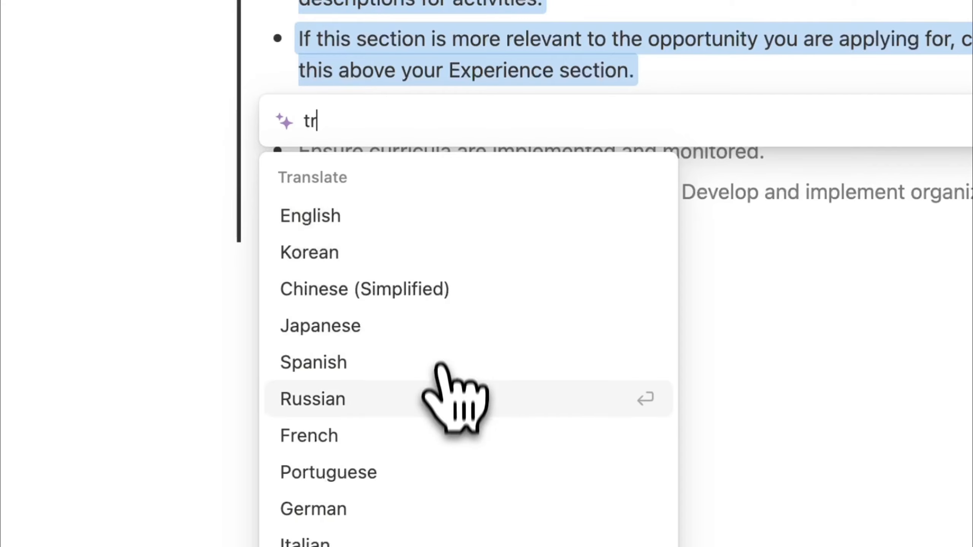
scroll(436, 374, "down", 4)
left_click(406, 454)
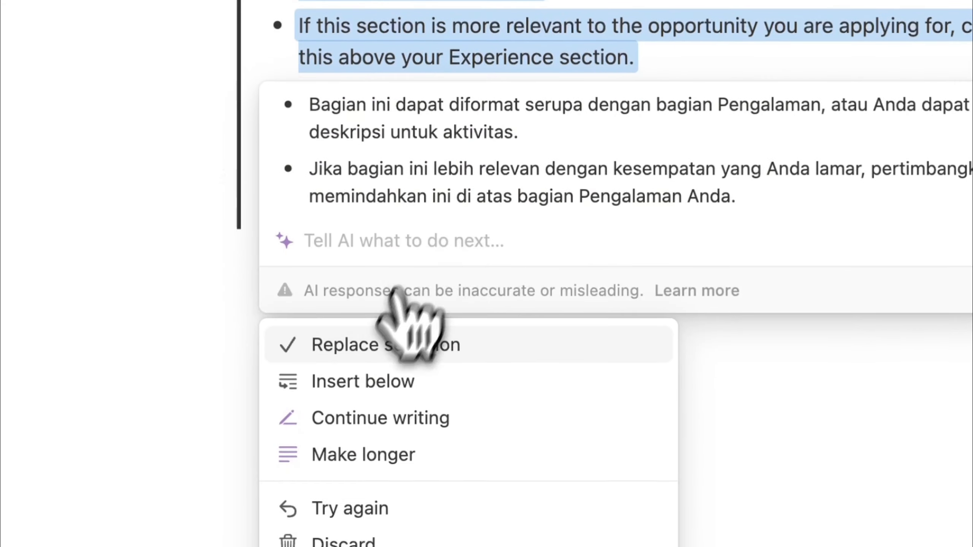
left_click(400, 352)
Delete the empty bullet between the organisation line and the translated bullets
left_click(766, 143)
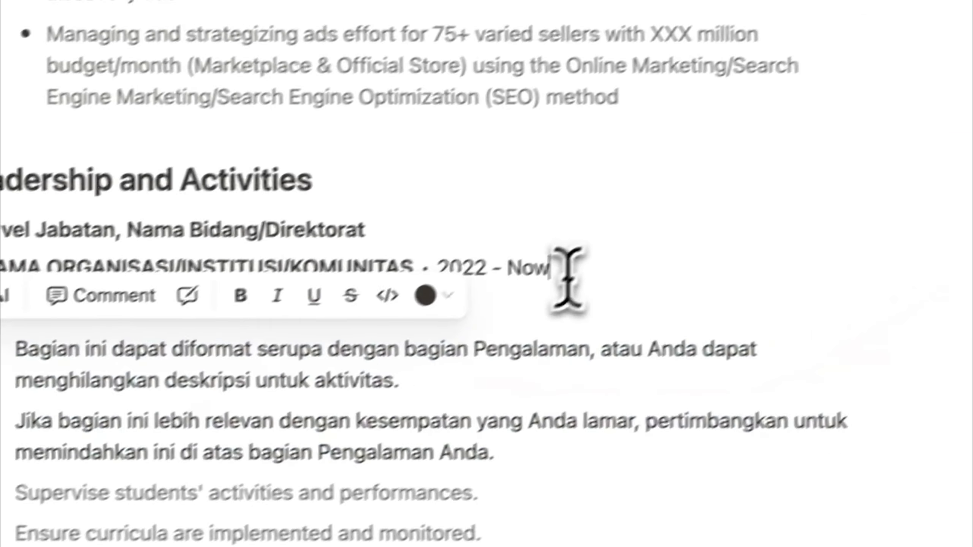
key("BackSpace")
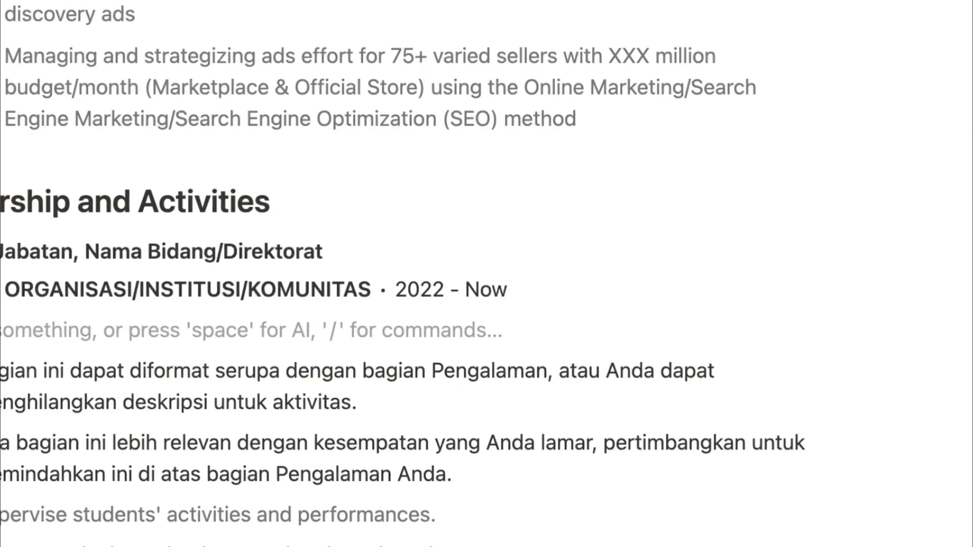
key("BackSpace")
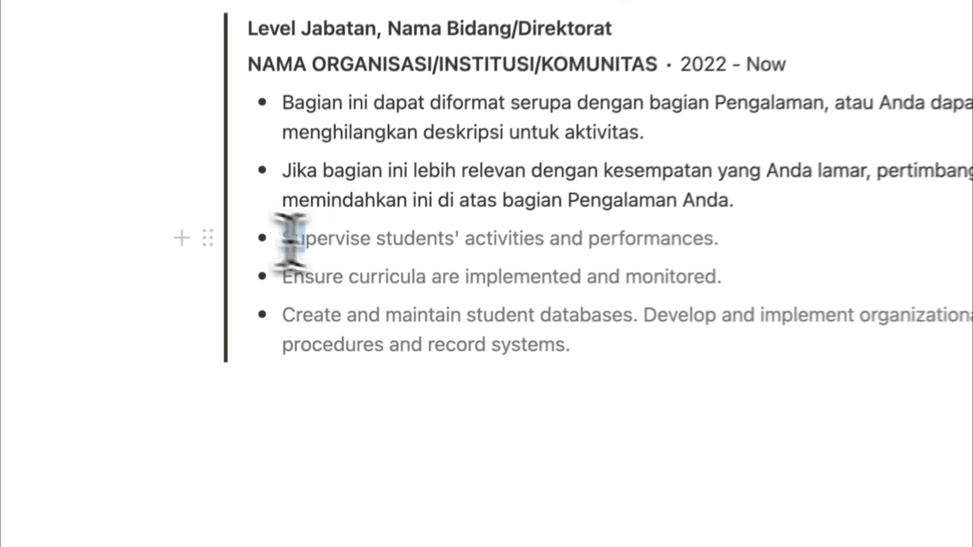
left_click_drag(289, 310, 538, 378)
left_click(667, 259)
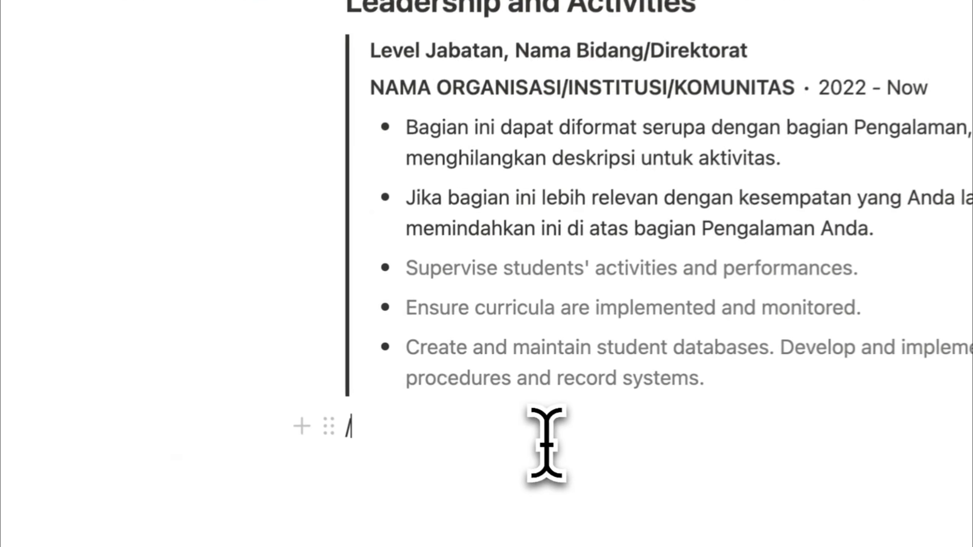
Copy the Leadership and Activities heading with its title, organisation line and first bullet onto a new line below the section
type("/hed")
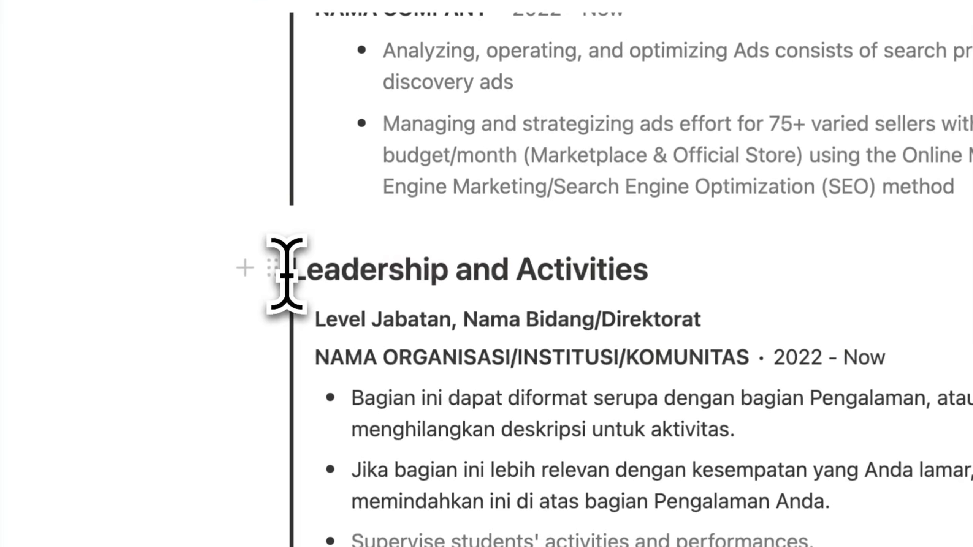
left_click_drag(349, 1, 914, 105)
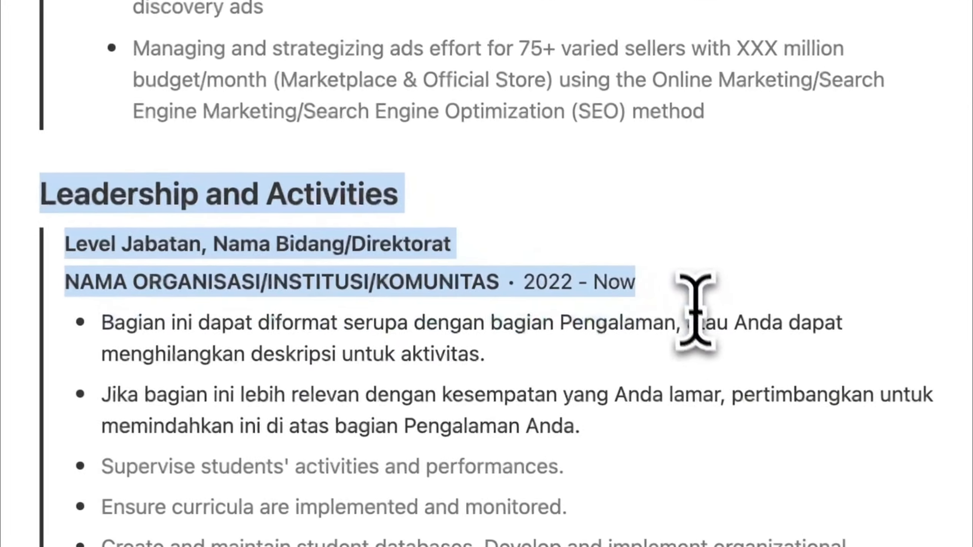
left_click(800, 326)
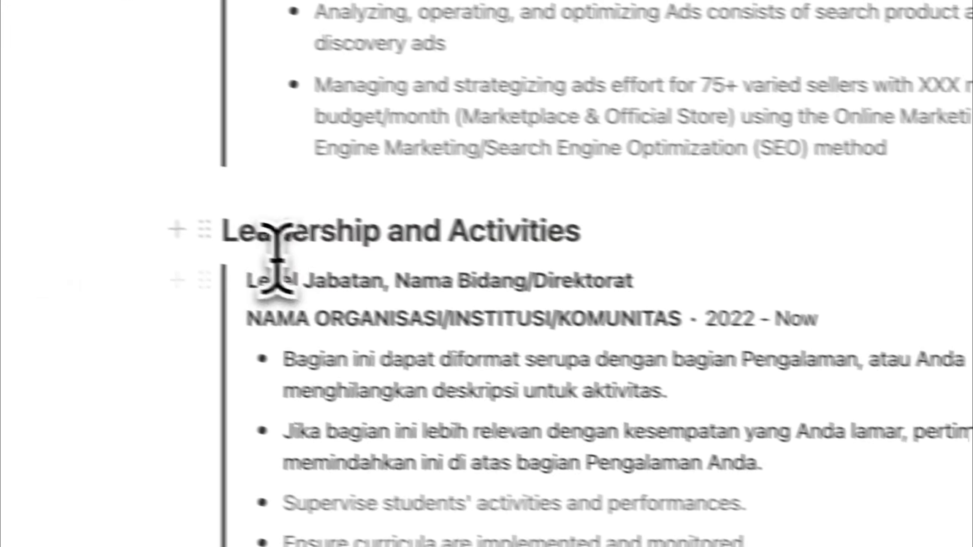
left_click_drag(63, 195, 711, 368)
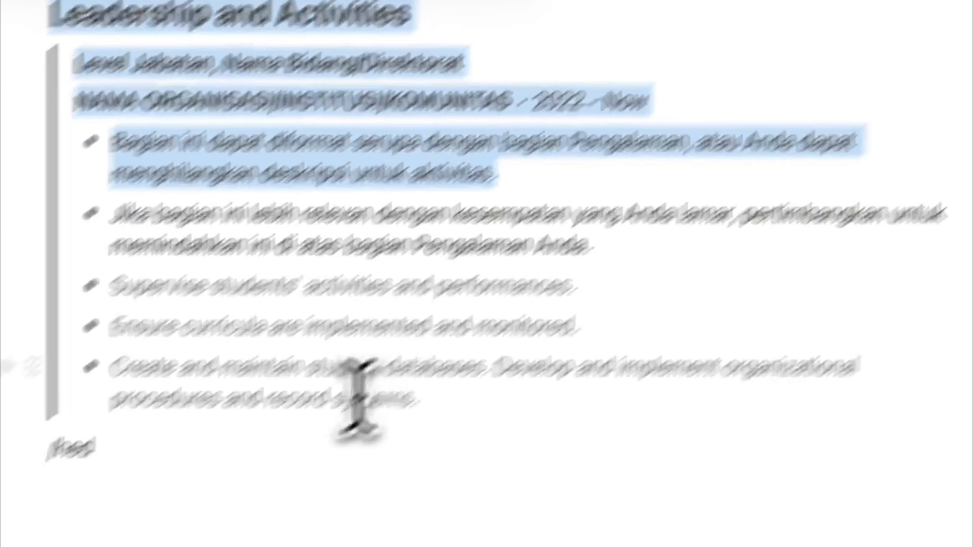
left_click(16, 484)
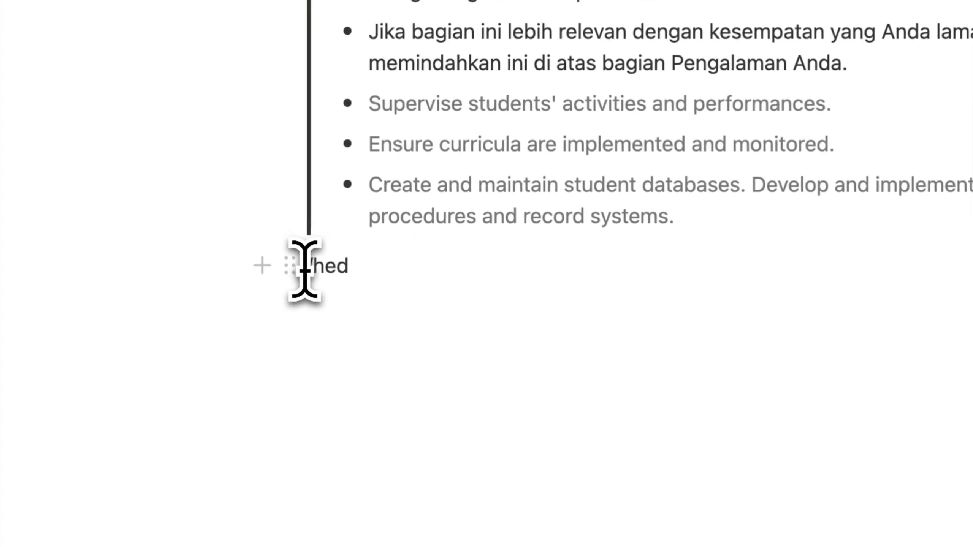
left_click_drag(304, 268, 397, 270)
key("super+v")
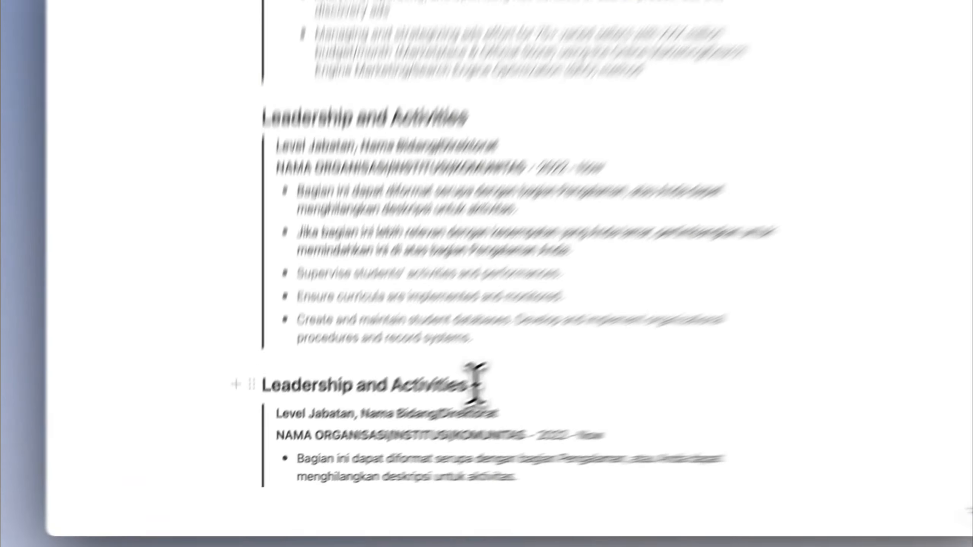
Rename the copied Leadership and Activities heading to "Achievement"
left_click_drag(441, 402, 258, 402)
type("A")
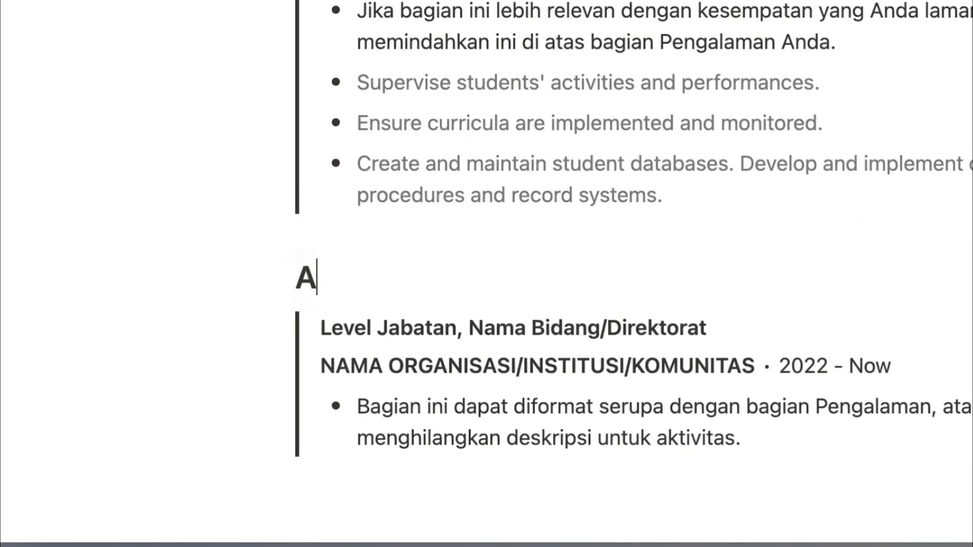
type("chievement")
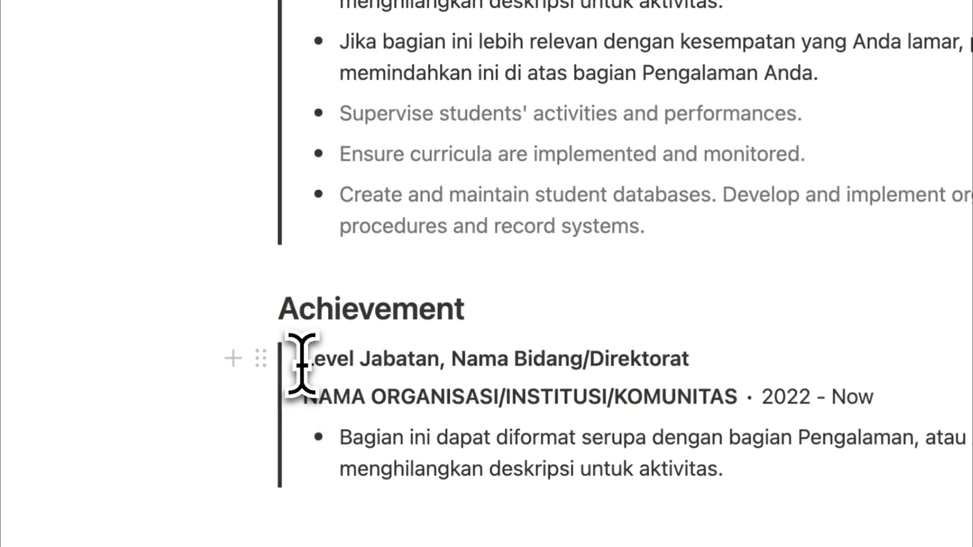
Replace the entry under Achievement with "Nama Lomba 1", "PENYELENGGARA · 2018" and the description of the body lotion and insect repellent product
left_click_drag(268, 427, 561, 484)
type("Nama Lomba 1 PENYELENGGARA · 2018 Create an innovative product combining body lotion and insect repellent made from tobacco. This product would enable farmers to become independent from the cigarette industry.")
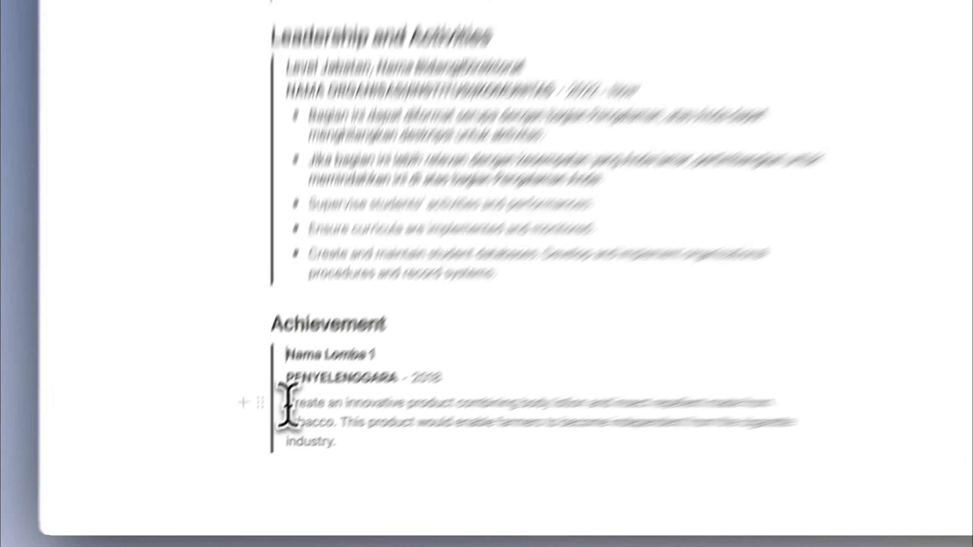
left_click_drag(270, 428, 406, 468)
left_click(407, 466)
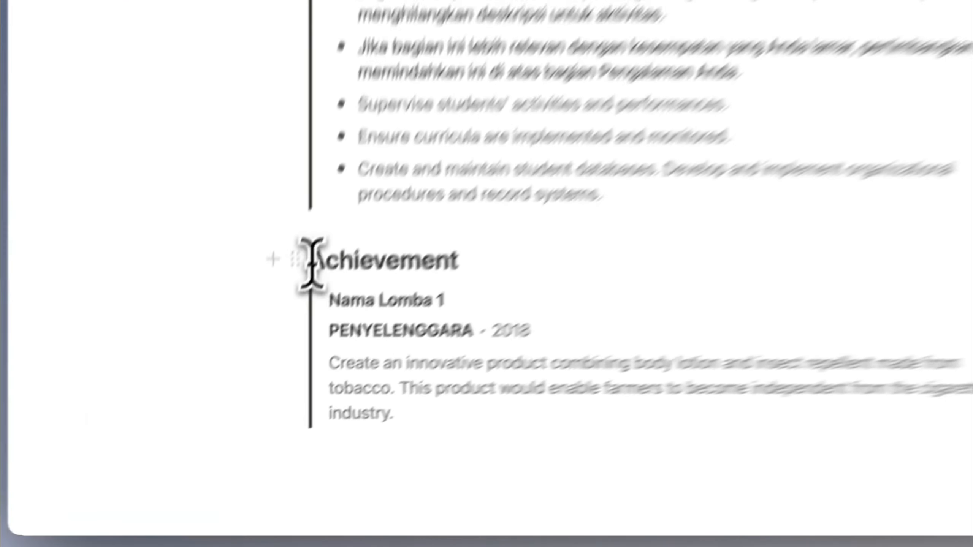
Duplicate the Achievement heading with its two entry lines below the section and title the copy "Skills & Interests [Note: Optional]"
left_click_drag(255, 364, 395, 403)
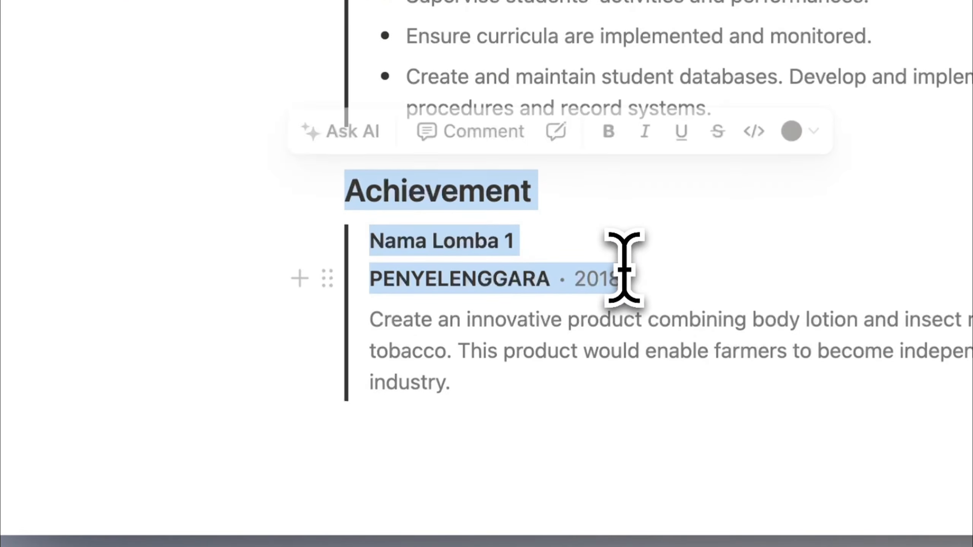
left_click(615, 406)
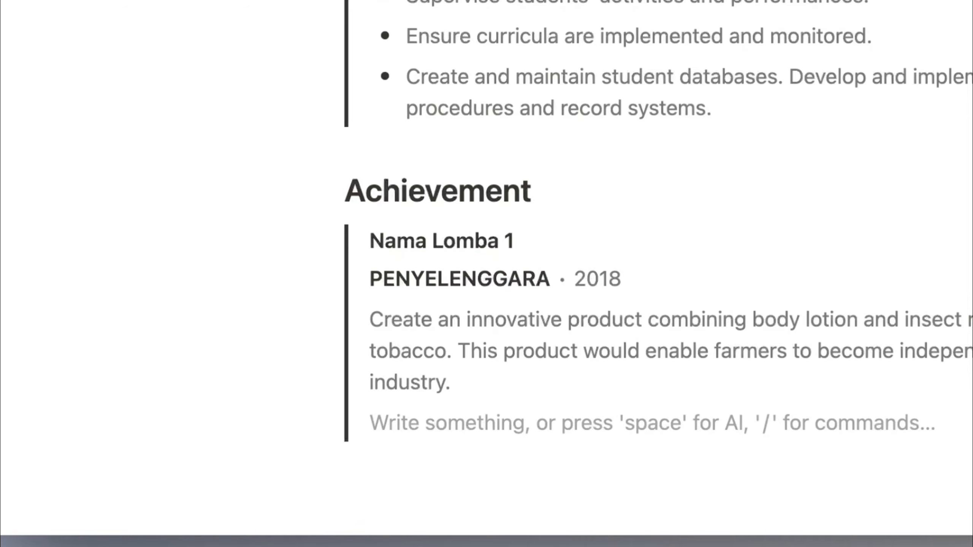
key("Return")
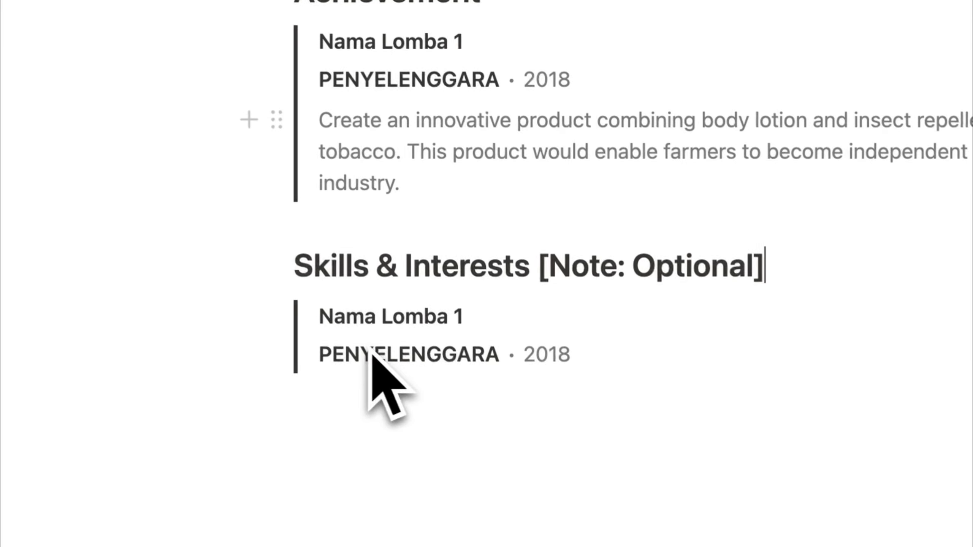
Replace the lines under Skills & Interests with the pasted Technical, Language, Laboratory and Interests descriptions
left_click_drag(306, 330, 634, 392)
key("super+v")
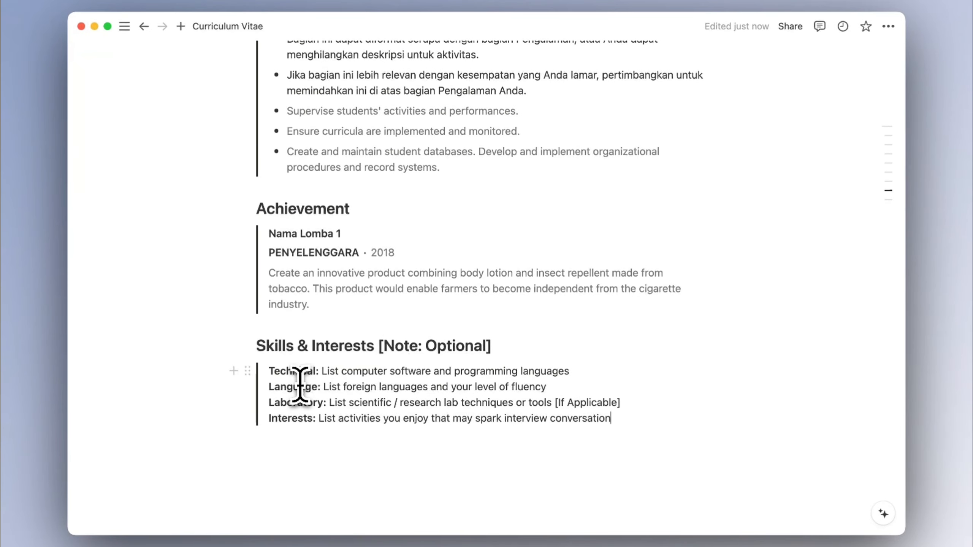
scroll(306, 395, "up", 2)
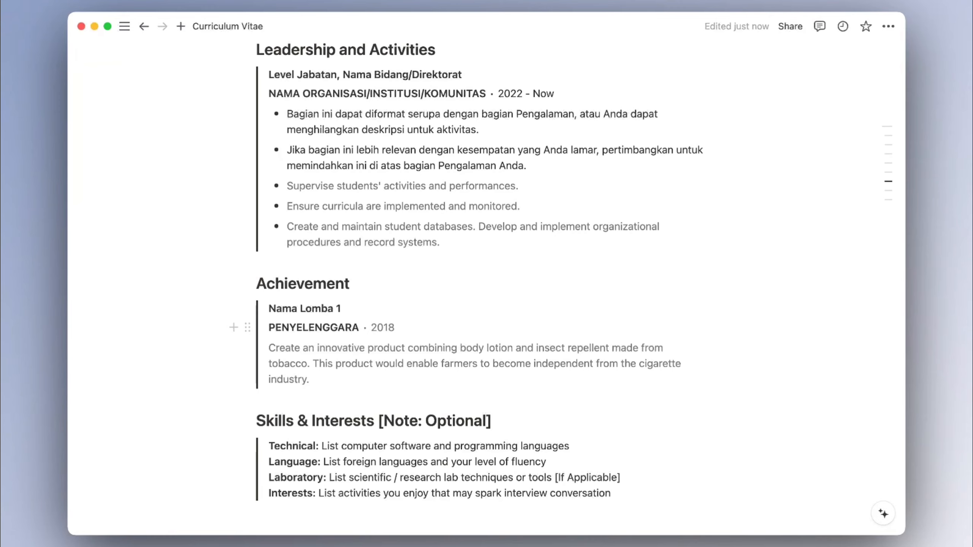
scroll(487, 287, "up", 9)
scroll(486, 287, "up", 20)
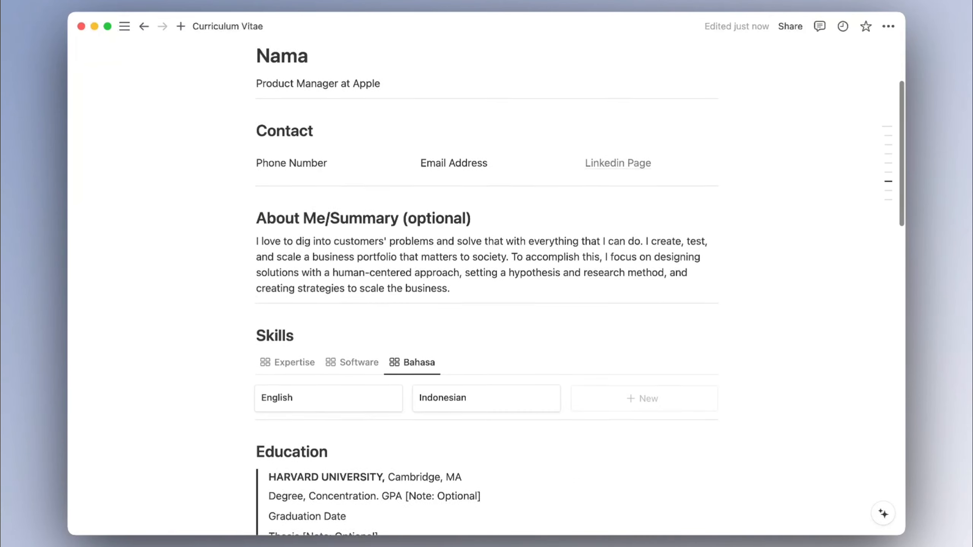